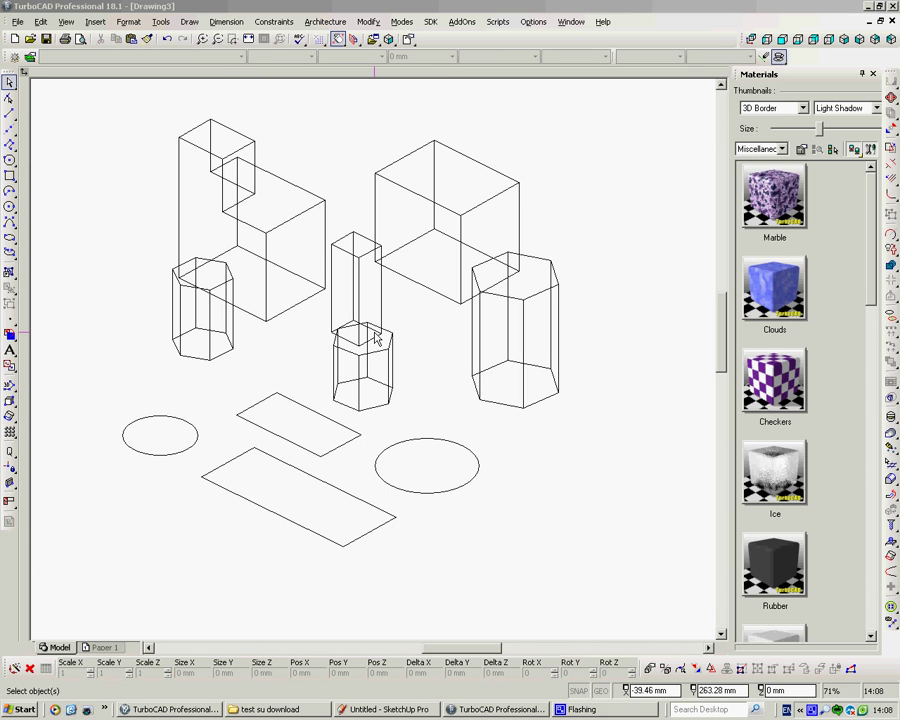
# - Give the left ellipse a line hatch from the Brush Pattern list
pyautogui.click(164, 421)
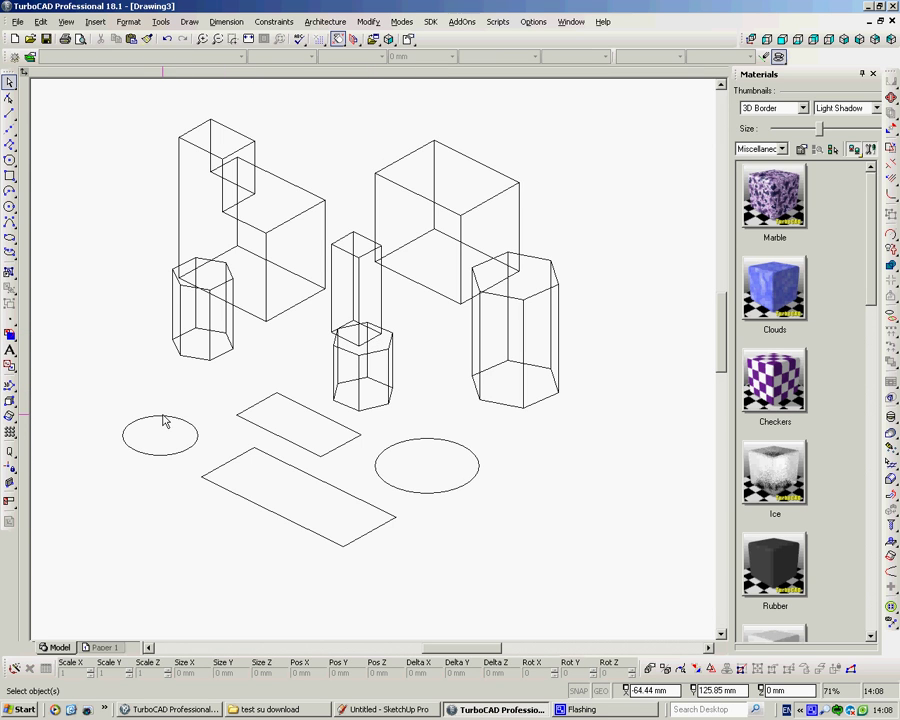
pyautogui.click(167, 424)
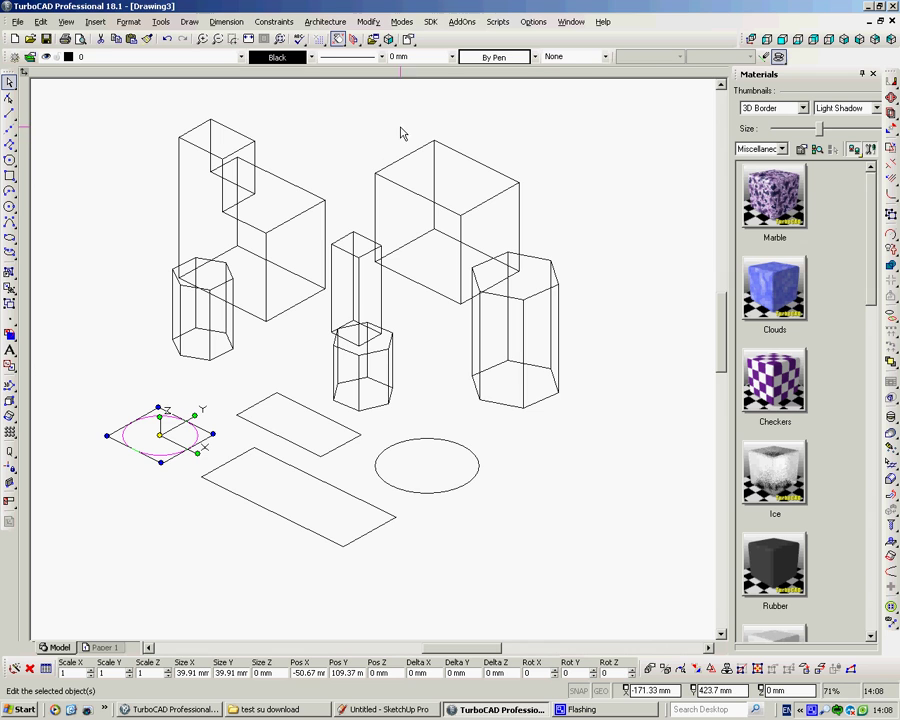
pyautogui.click(604, 57)
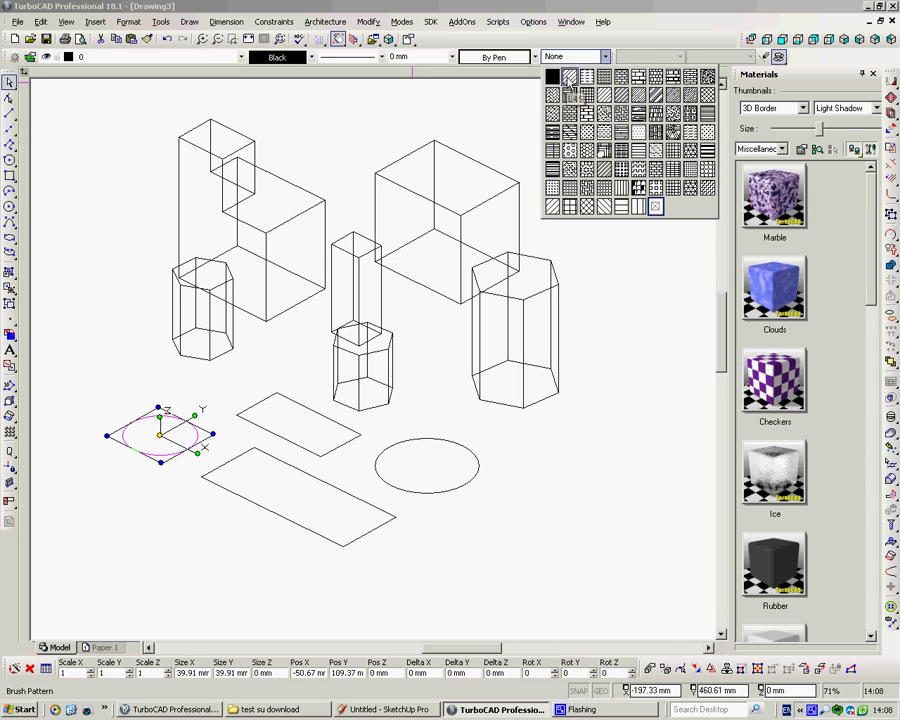
pyautogui.click(567, 76)
pyautogui.click(227, 401)
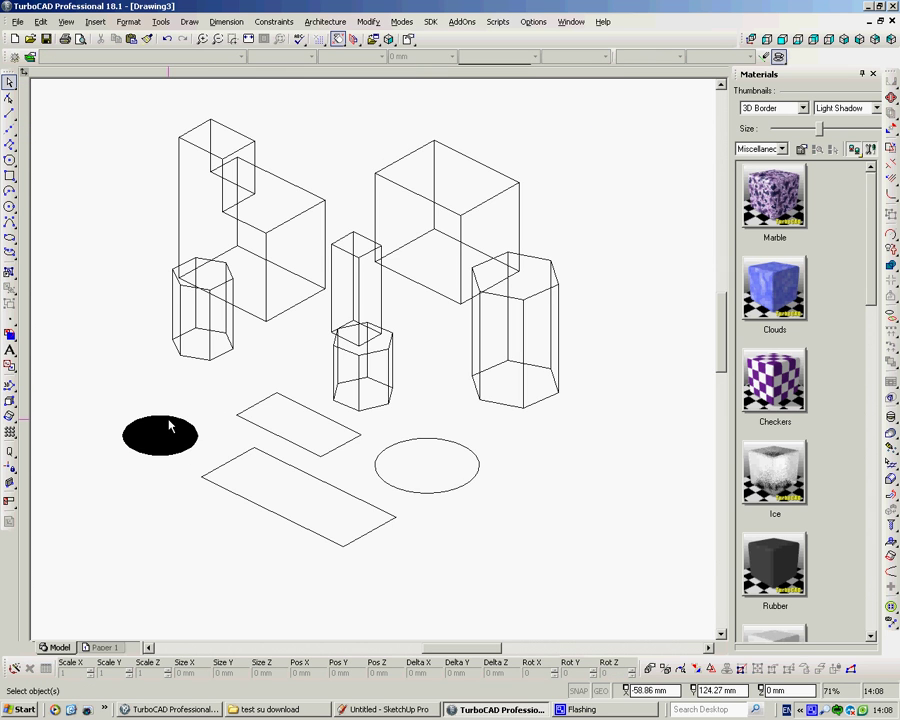
# - Set the ellipse's hatch pattern scale to 20 in its Brush properties
pyautogui.click(170, 424)
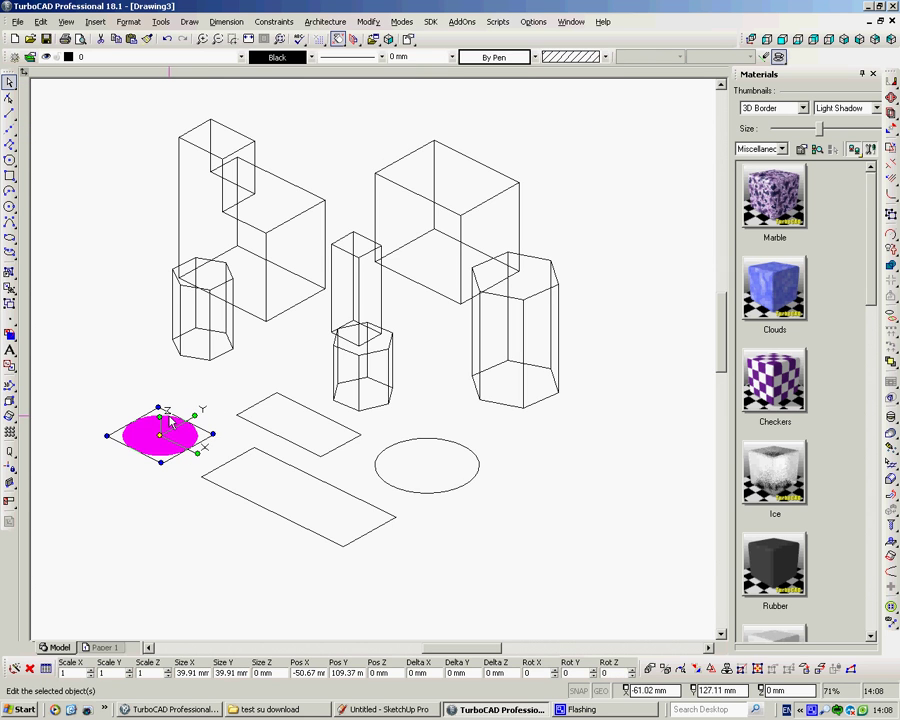
pyautogui.rightClick(240, 380)
pyautogui.click(279, 428)
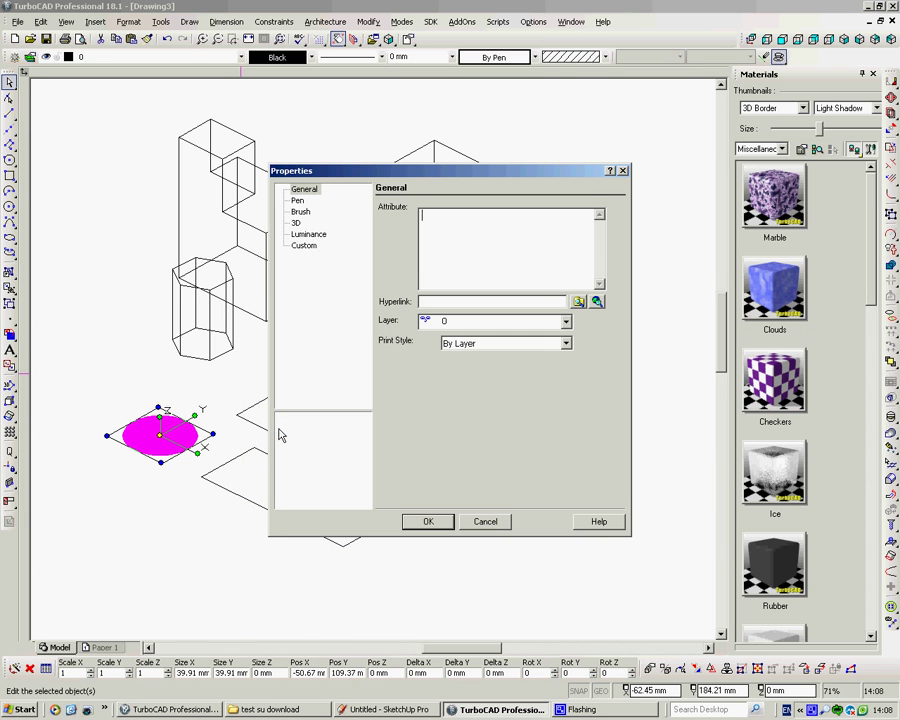
pyautogui.click(301, 212)
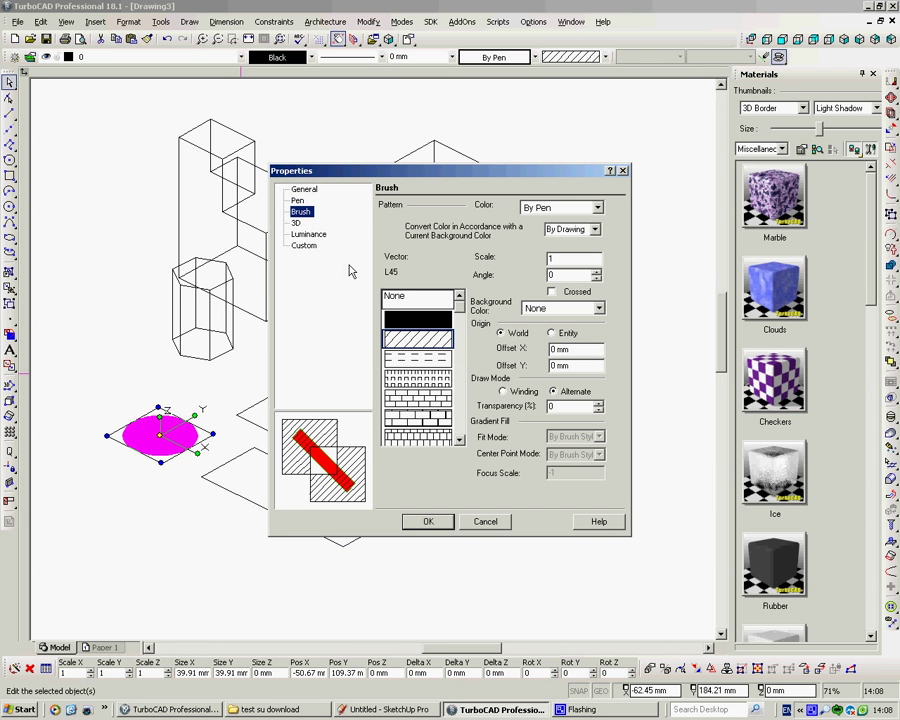
pyautogui.doubleClick(551, 258)
pyautogui.click(428, 521)
pyautogui.press('Escape')
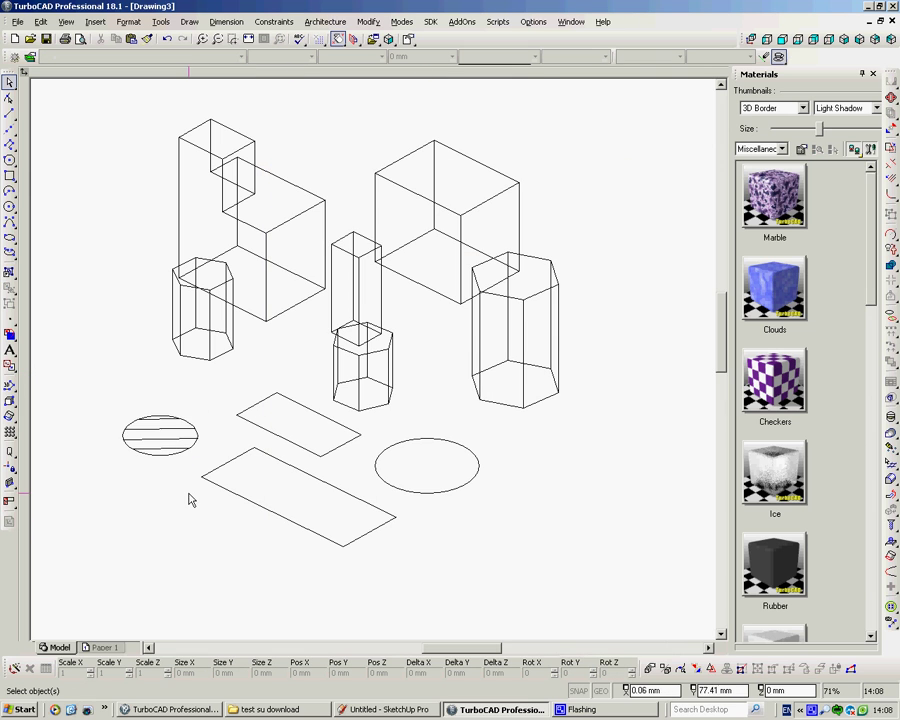
# - Format-paint the ellipse's General, Pen, Brush and 3D properties onto the upper parallelogram
pyautogui.click(148, 40)
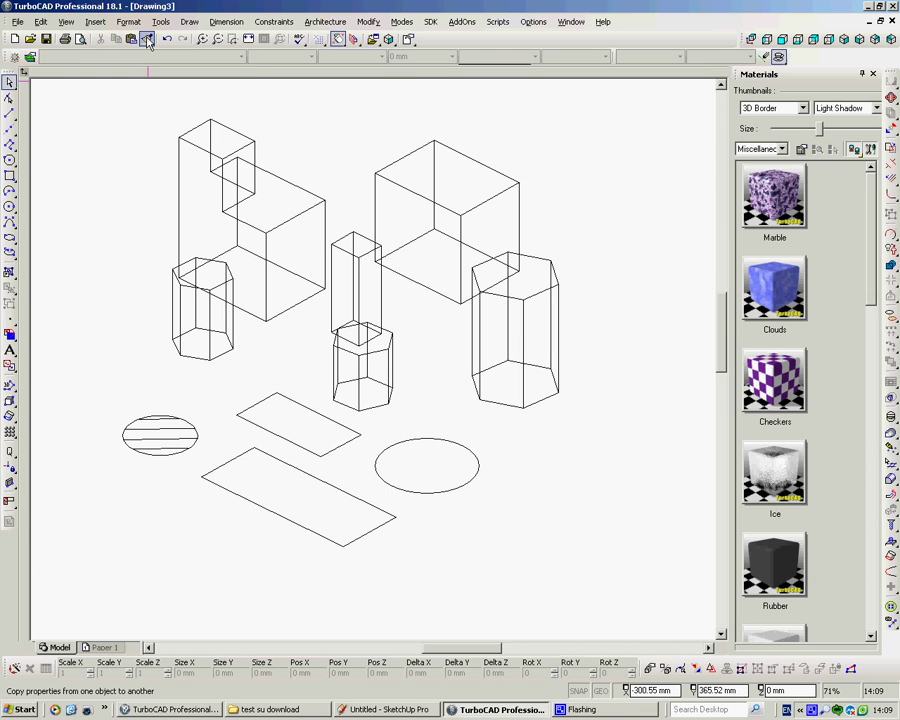
pyautogui.click(157, 423)
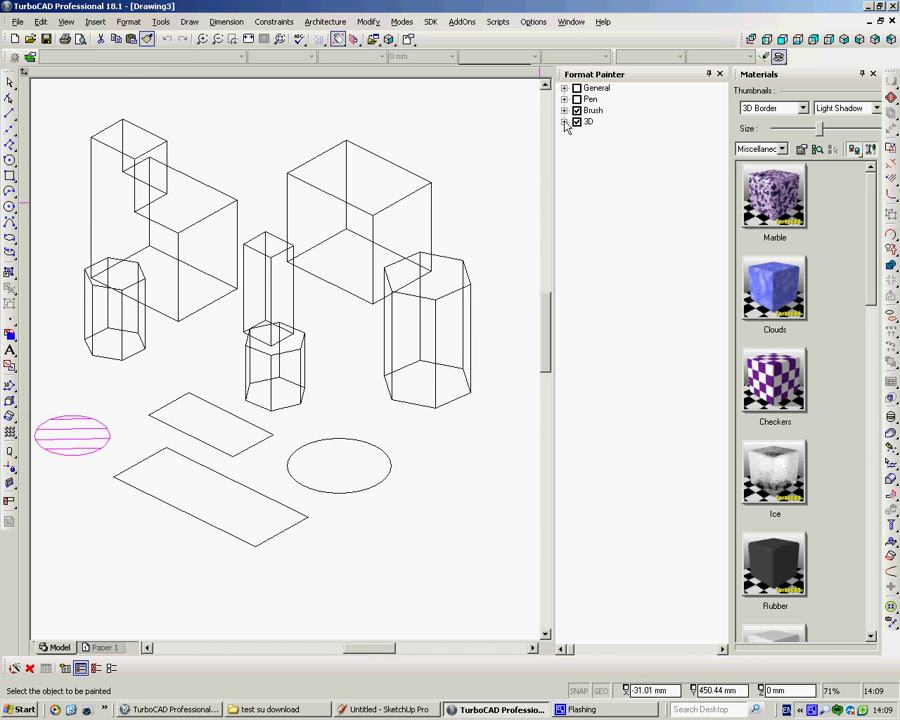
pyautogui.click(576, 88)
pyautogui.click(576, 99)
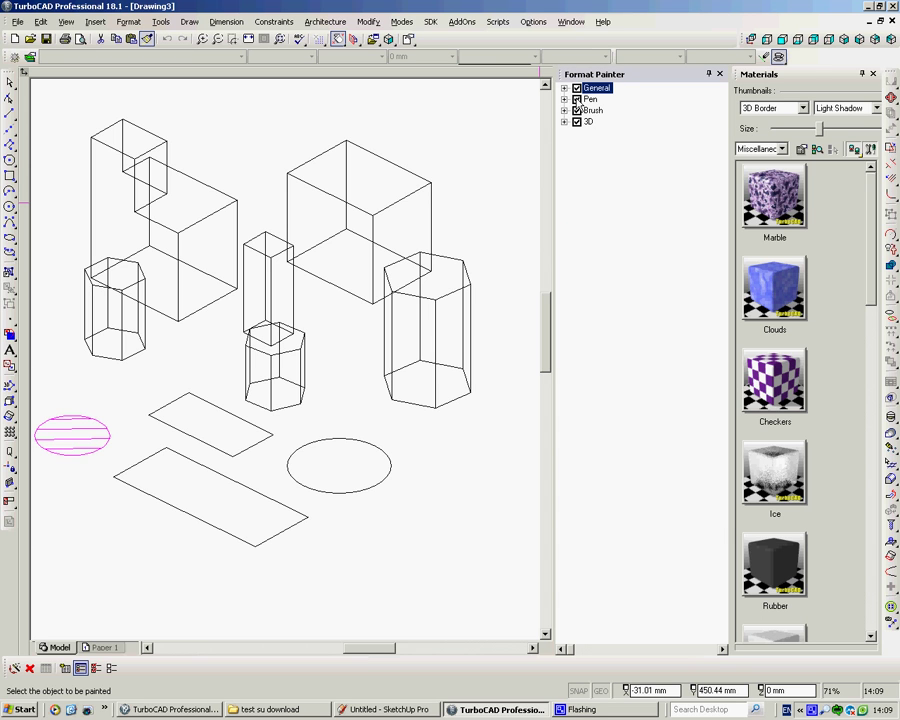
pyautogui.click(565, 88)
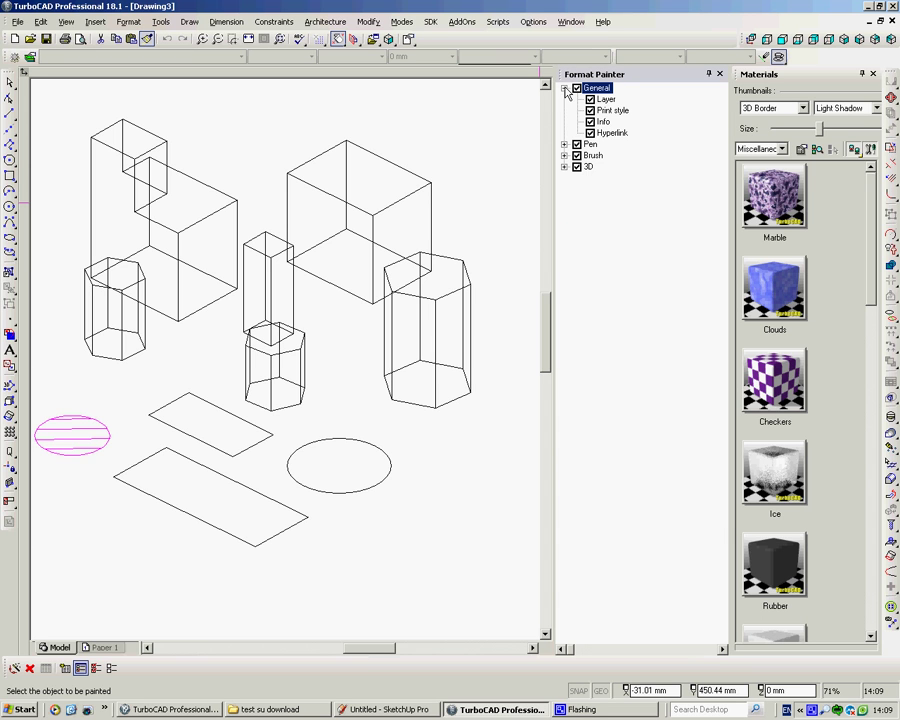
pyautogui.click(565, 145)
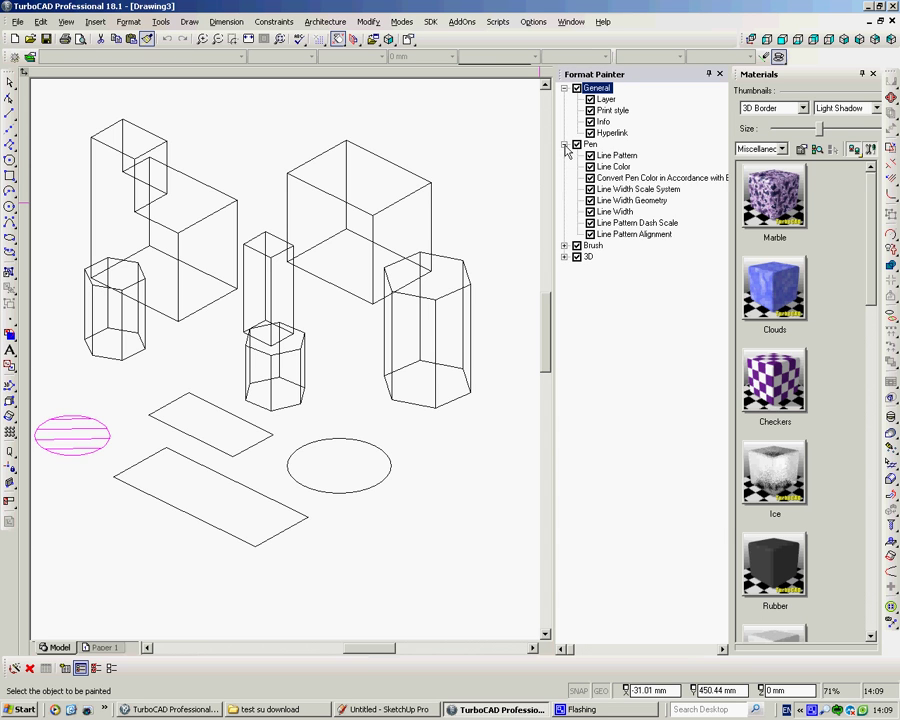
pyautogui.click(564, 246)
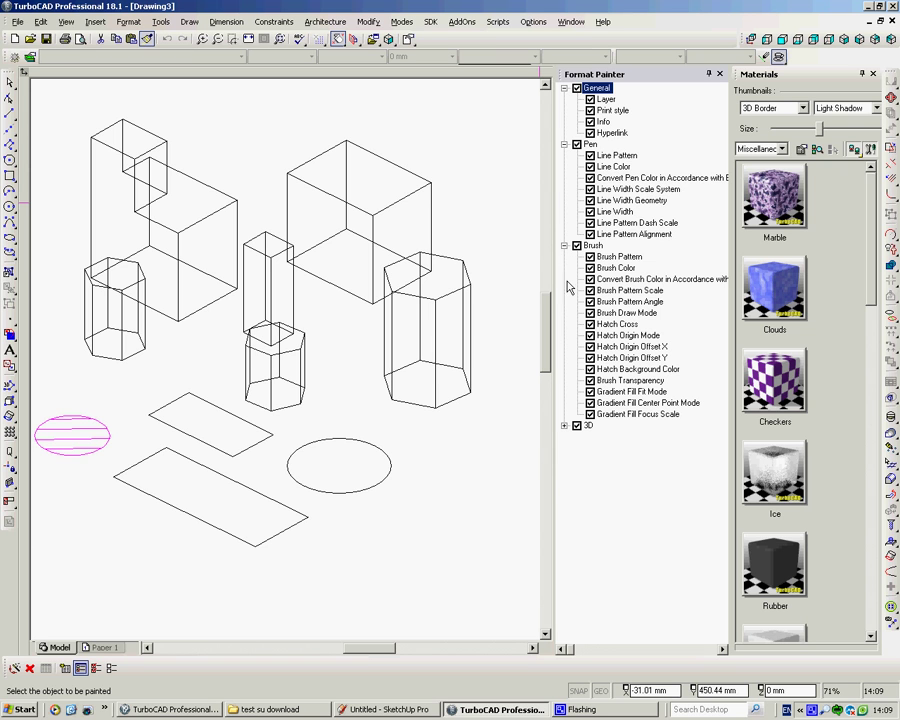
pyautogui.click(564, 426)
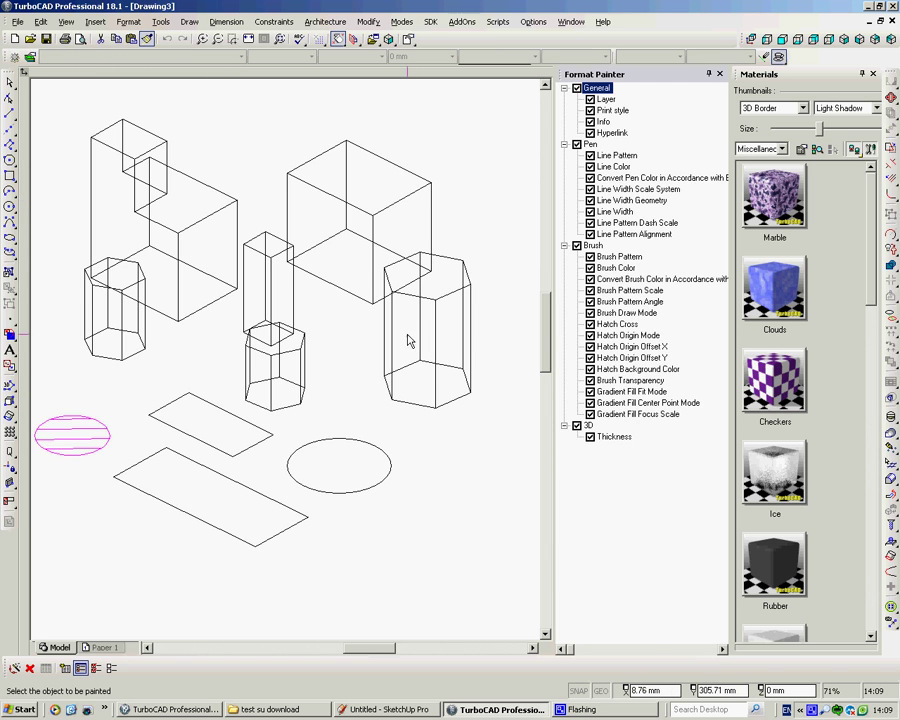
pyautogui.click(201, 404)
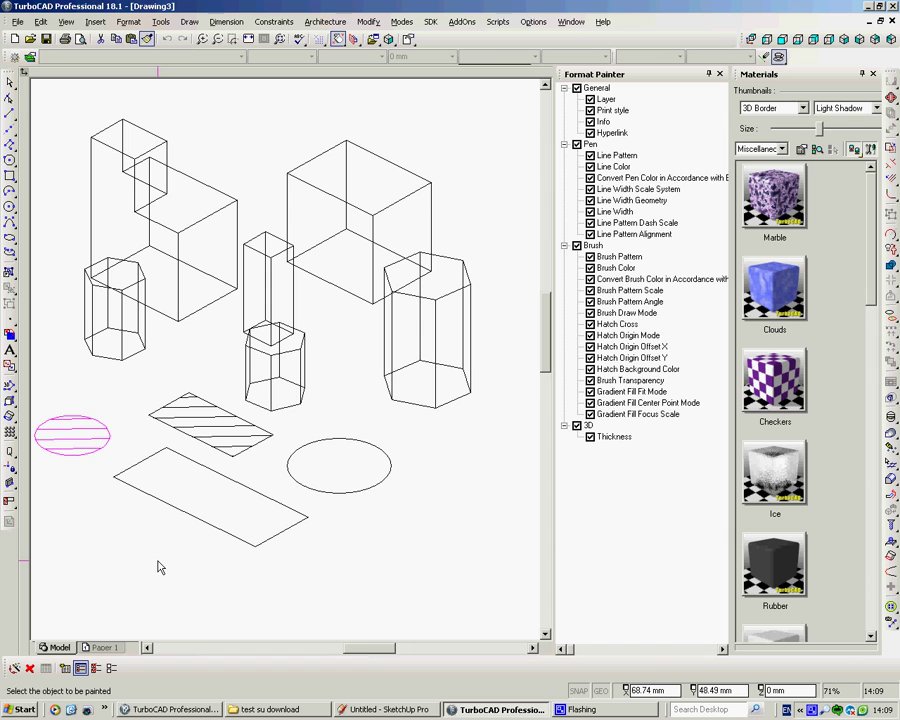
pyautogui.press('Escape')
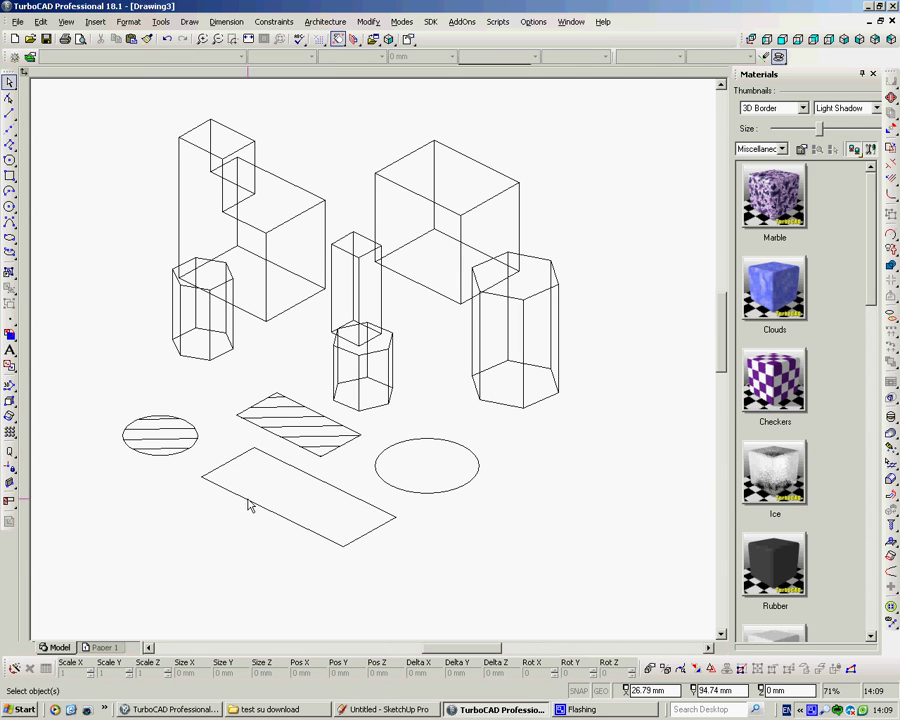
# - Give the lower parallelogram a solid brush pattern in Magenta
pyautogui.click(278, 460)
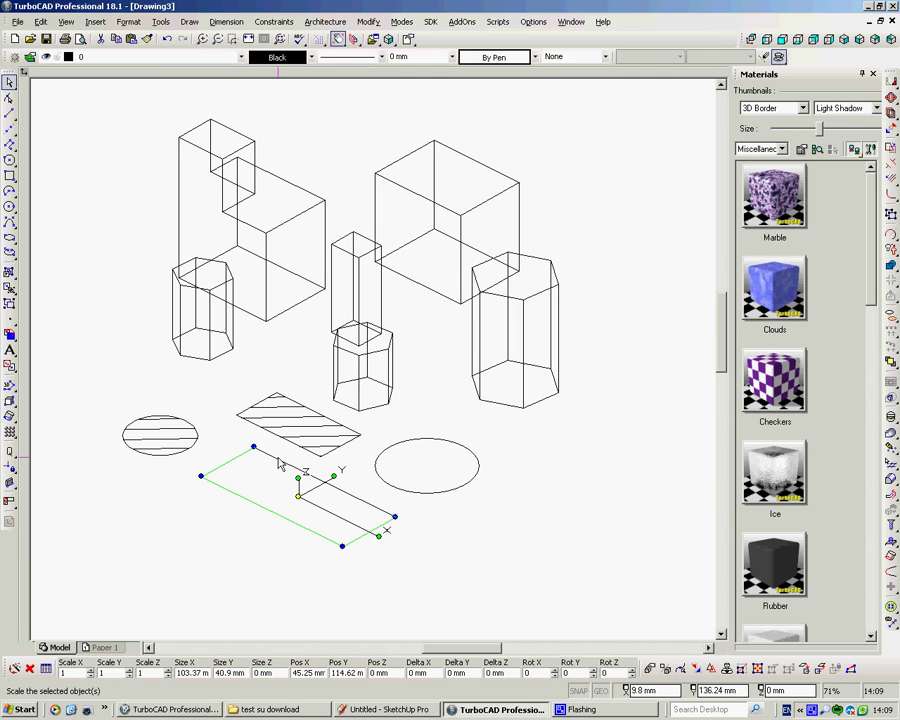
pyautogui.click(605, 56)
pyautogui.click(552, 76)
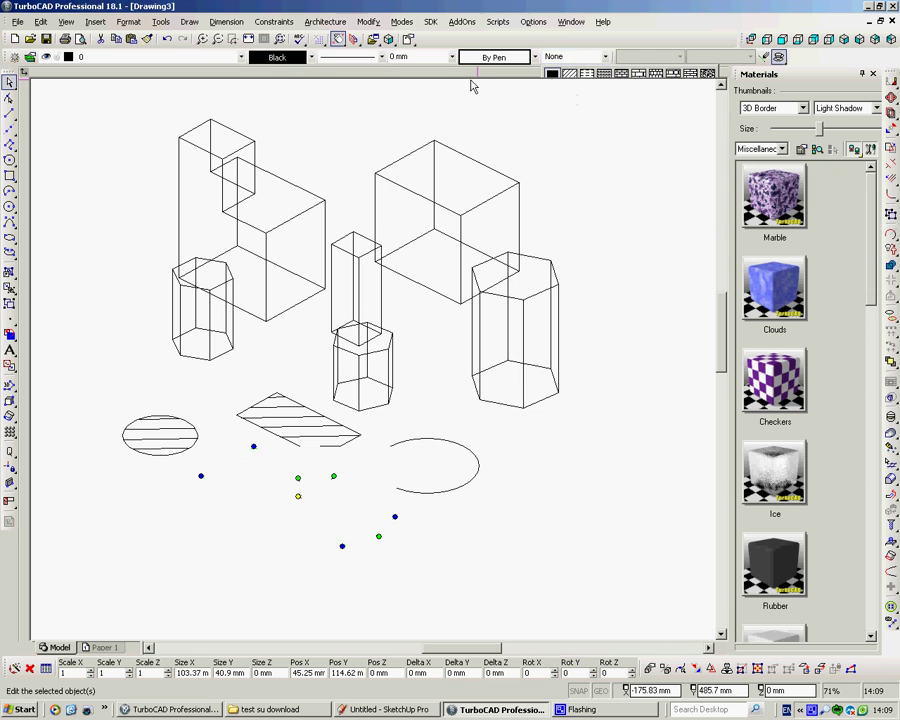
pyautogui.click(312, 57)
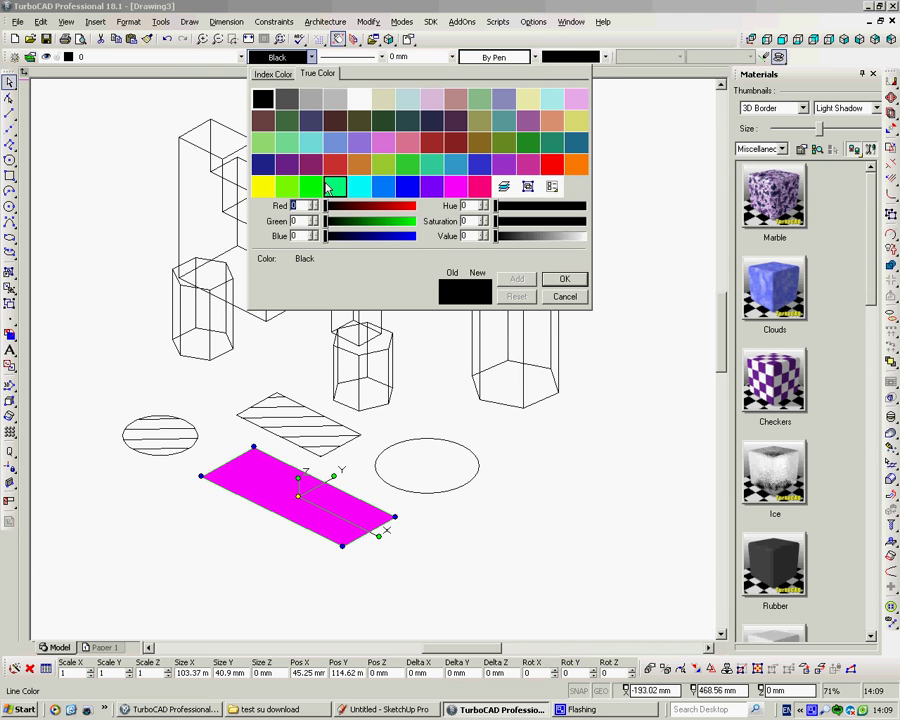
pyautogui.click(477, 189)
pyautogui.click(500, 534)
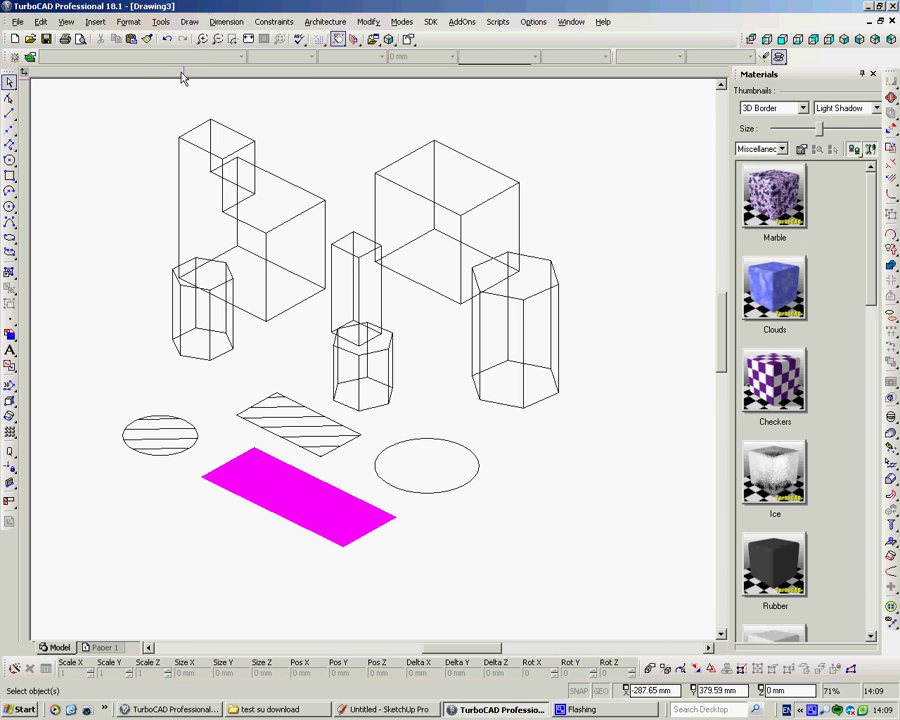
# - Format-paint the magenta fill from the parallelogram onto the right ellipse
pyautogui.click(147, 38)
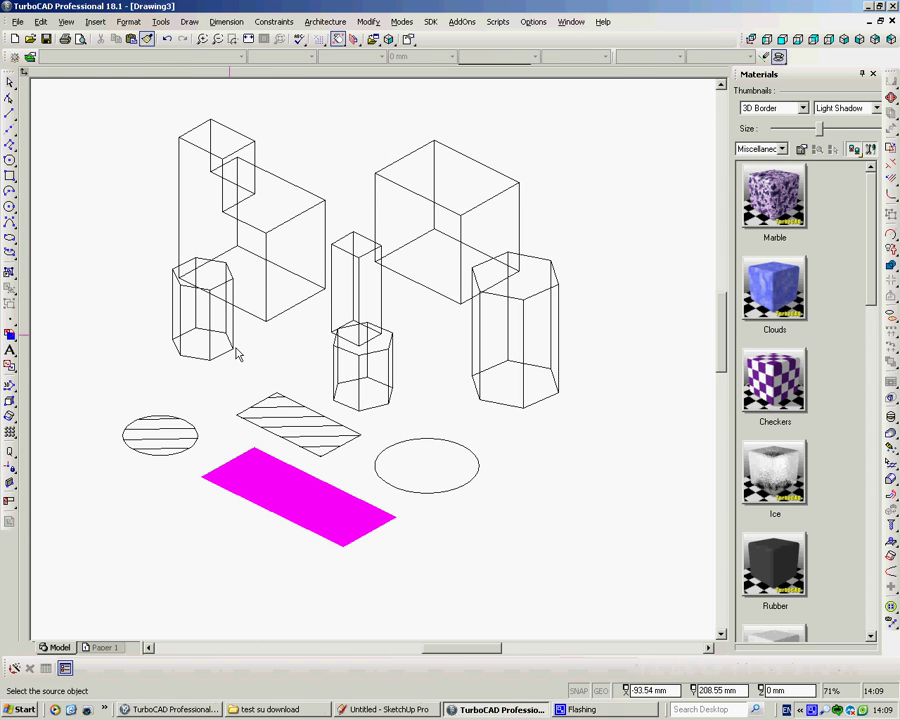
pyautogui.click(279, 470)
pyautogui.click(365, 452)
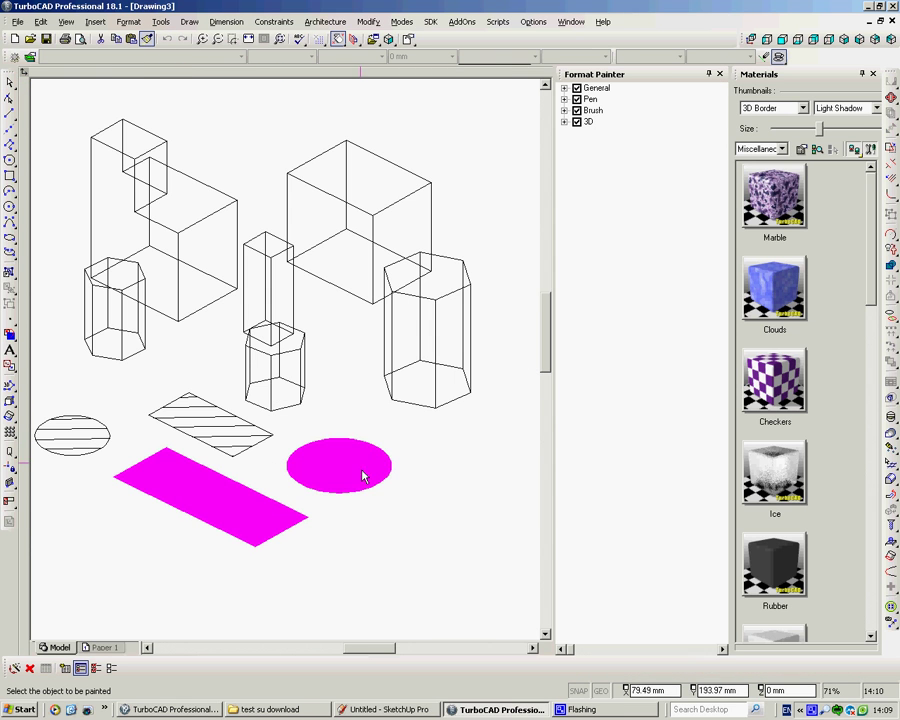
pyautogui.press('Escape')
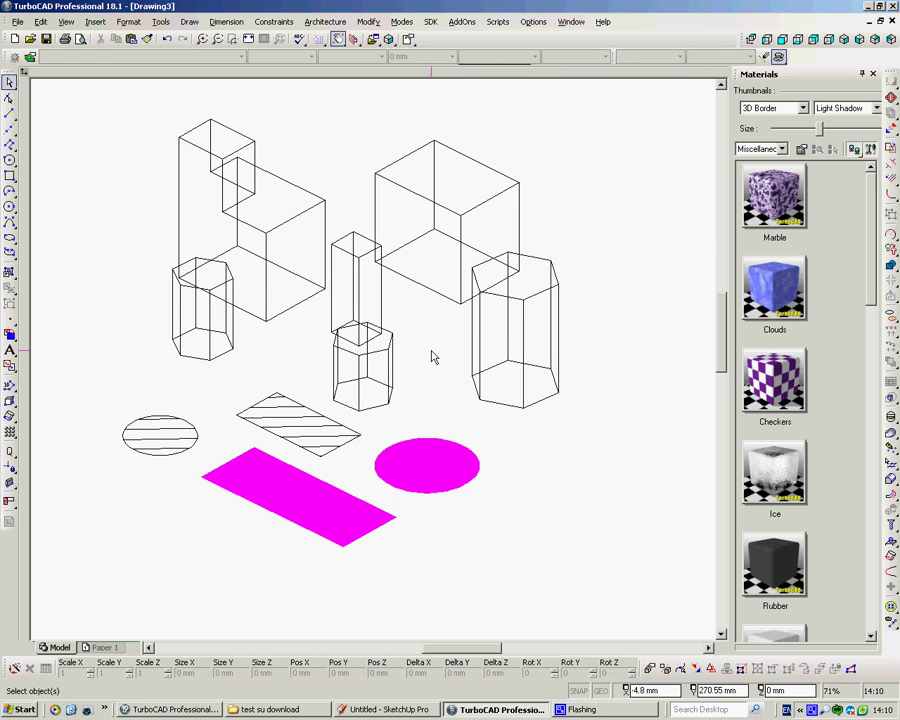
# - Apply Checkers to the left hexagonal prism and Marble to the small centre prism
pyautogui.click(199, 346)
pyautogui.moveTo(773, 385); pyautogui.dragTo(545, 270)
pyautogui.click(390, 386)
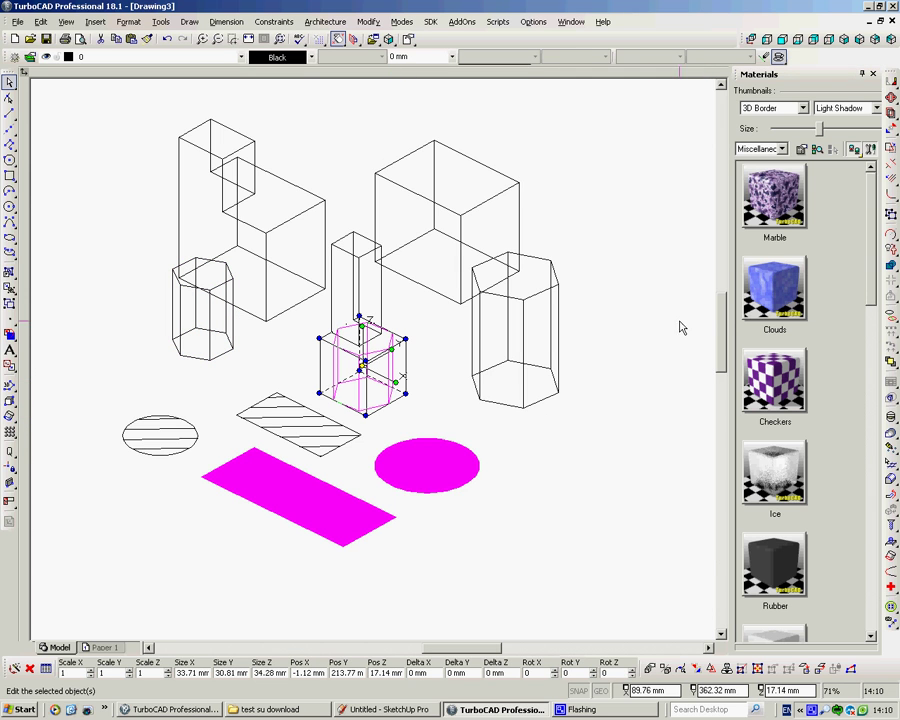
pyautogui.click(616, 386)
# - Switch to Quality Render, accepting the missing-lights warning
pyautogui.click(65, 22)
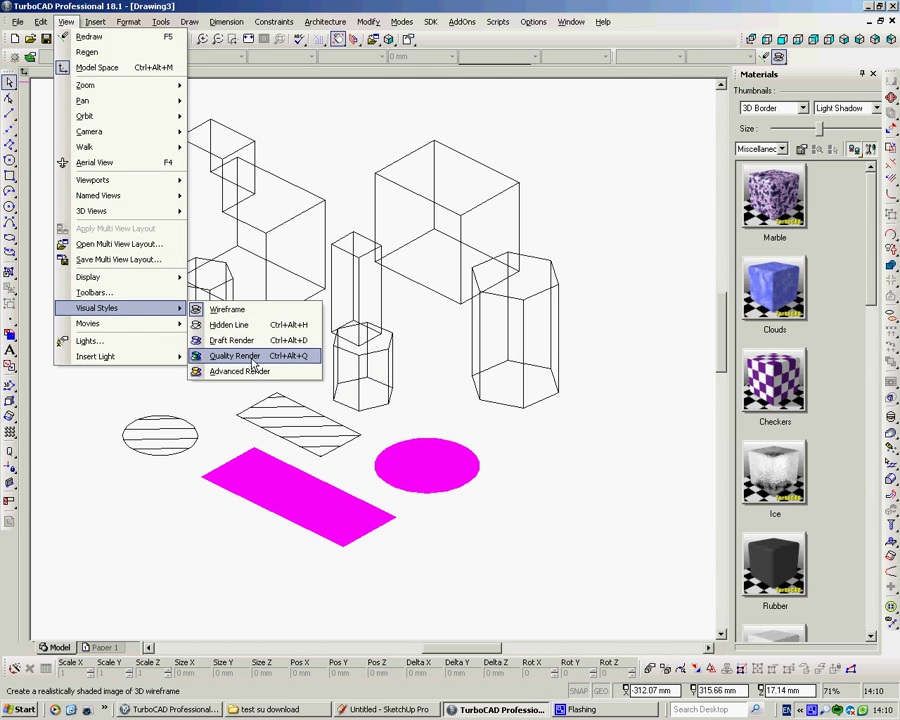
pyautogui.click(234, 356)
pyautogui.click(455, 397)
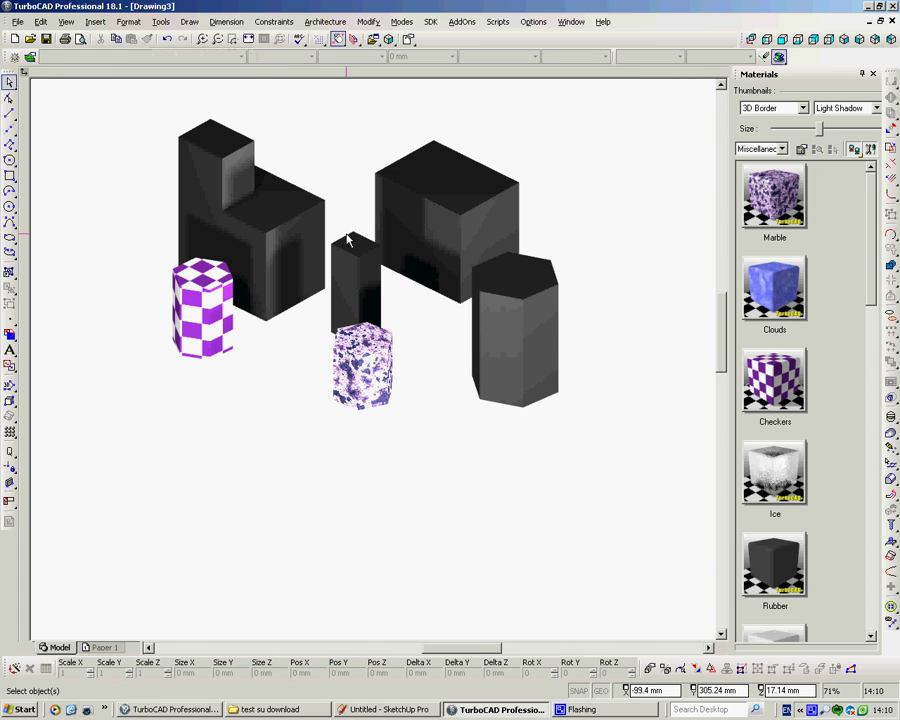
# - Set the visual style to Wireframe
pyautogui.scroll(2, 348, 239)
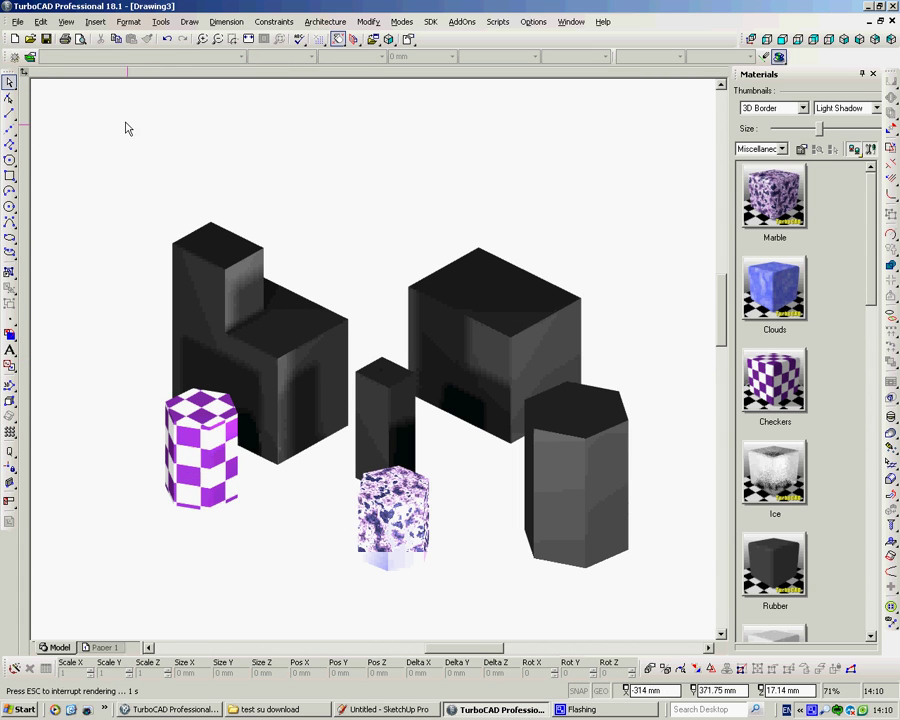
pyautogui.click(65, 22)
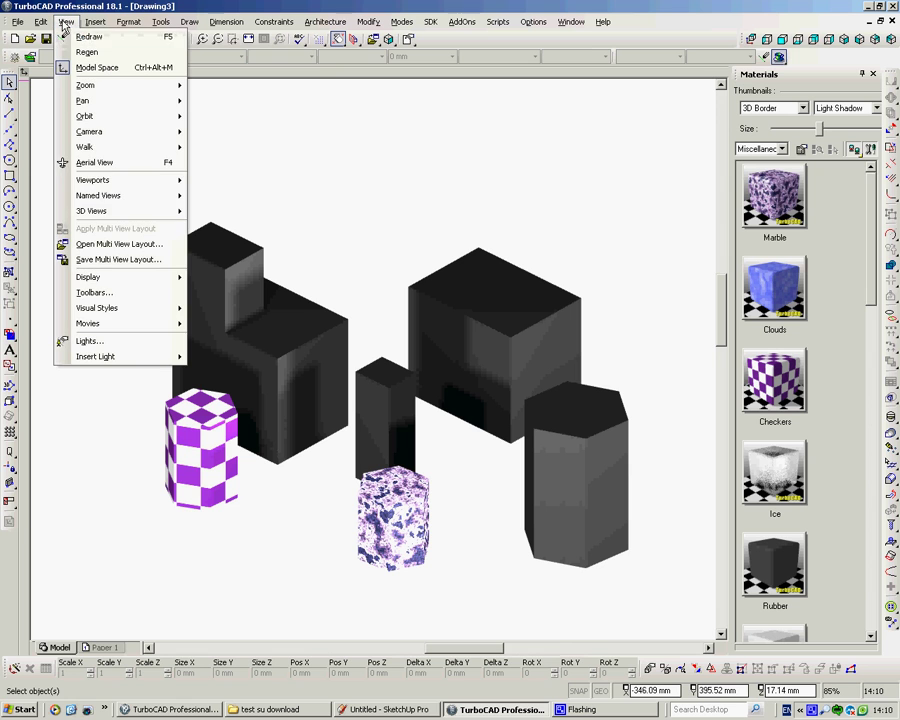
pyautogui.moveTo(106, 314)
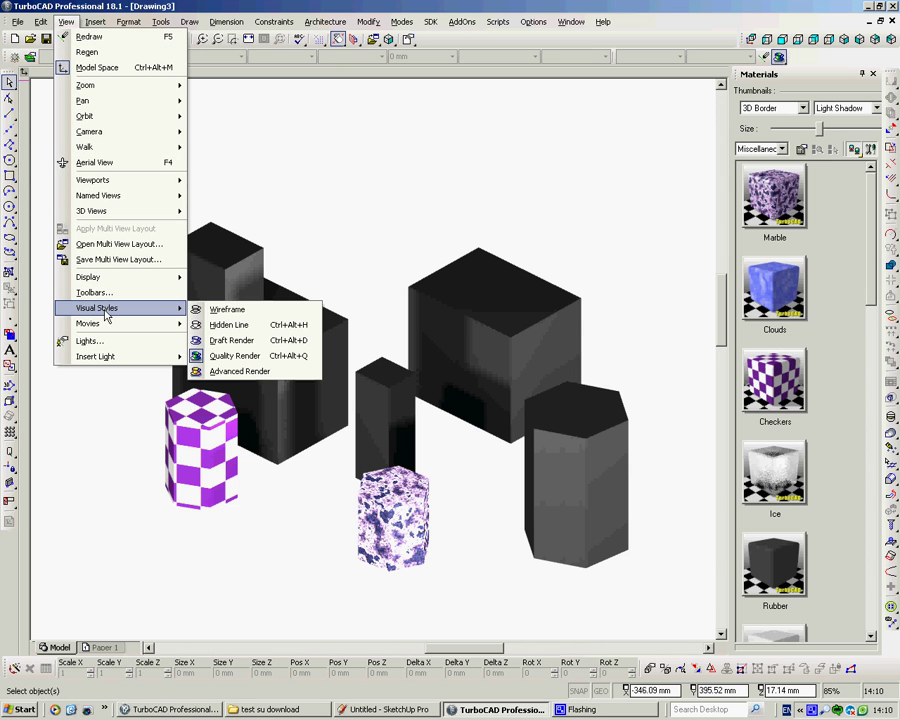
pyautogui.click(230, 309)
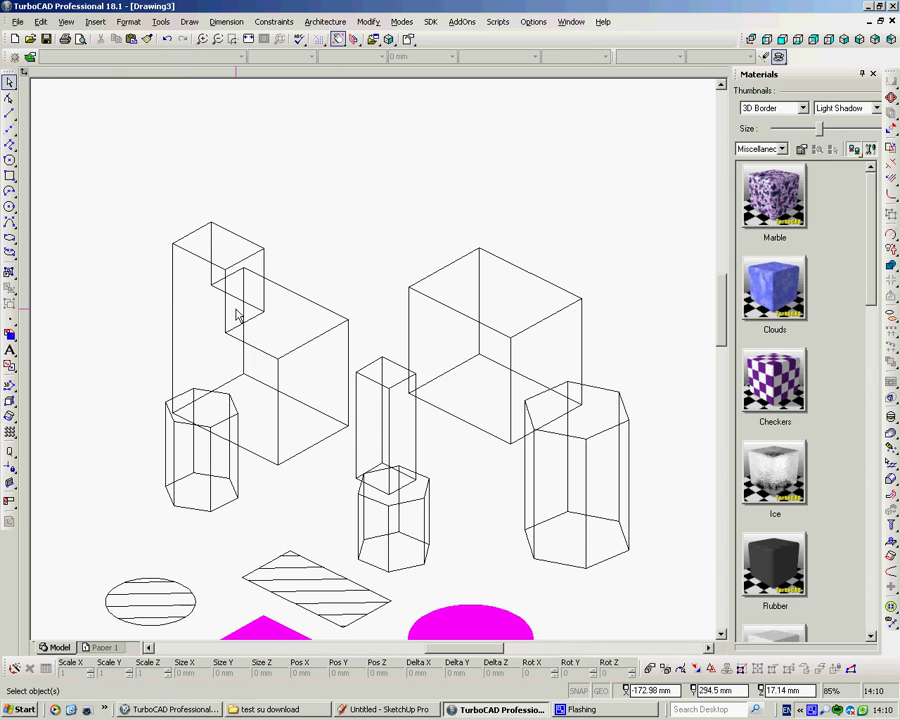
# - Pick the left hexagonal prism as the Format Painter source, then end painting
pyautogui.click(147, 40)
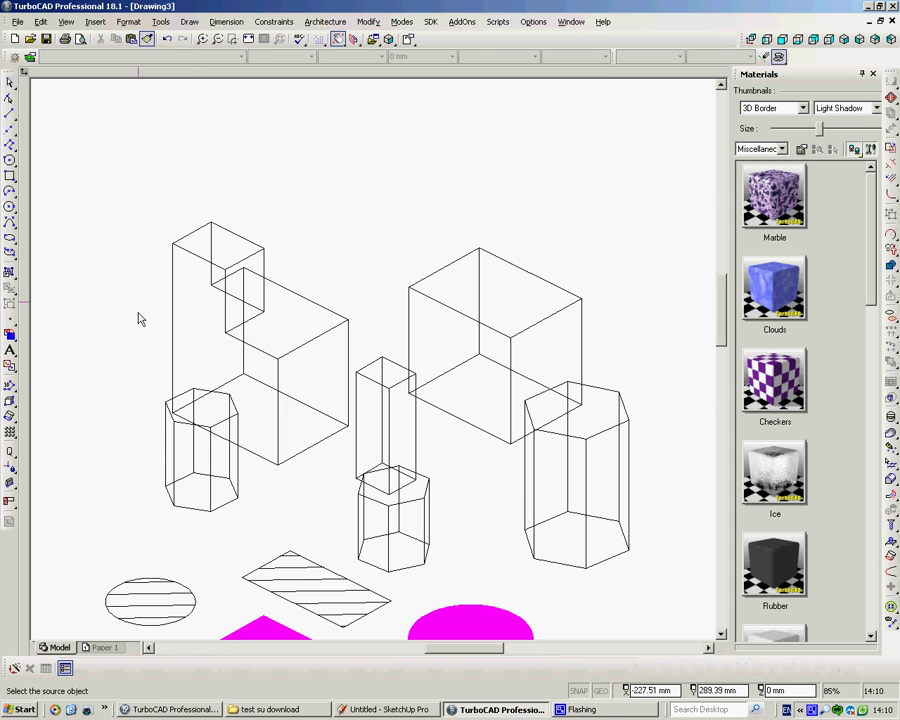
pyautogui.click(177, 432)
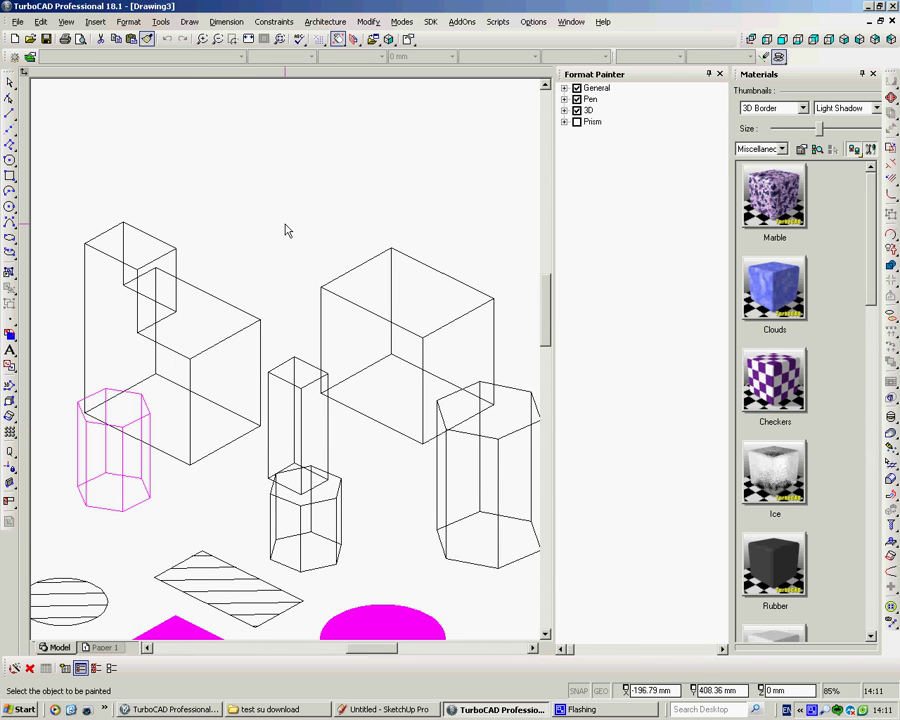
pyautogui.press('Escape')
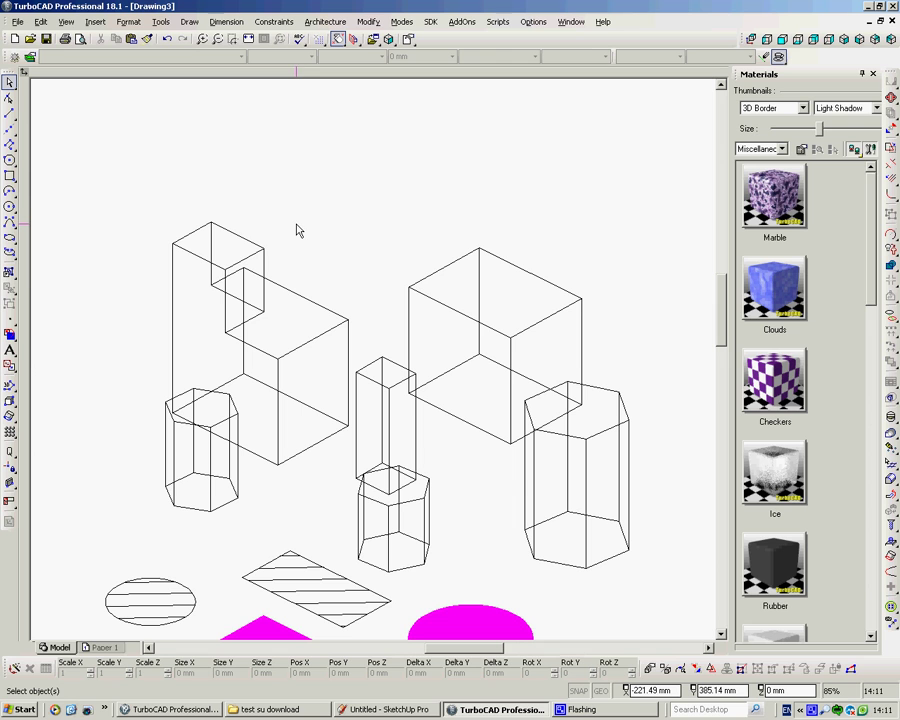
# - Switch to Quality Render to show Checkers on the left solids and Marble in the centre
pyautogui.click(66, 22)
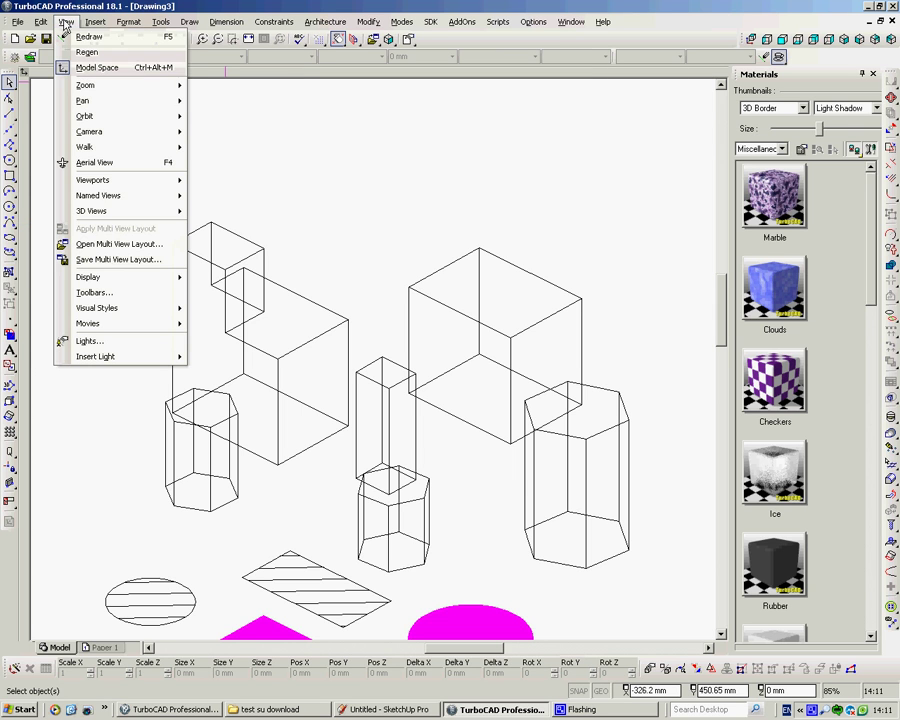
pyautogui.moveTo(100, 307)
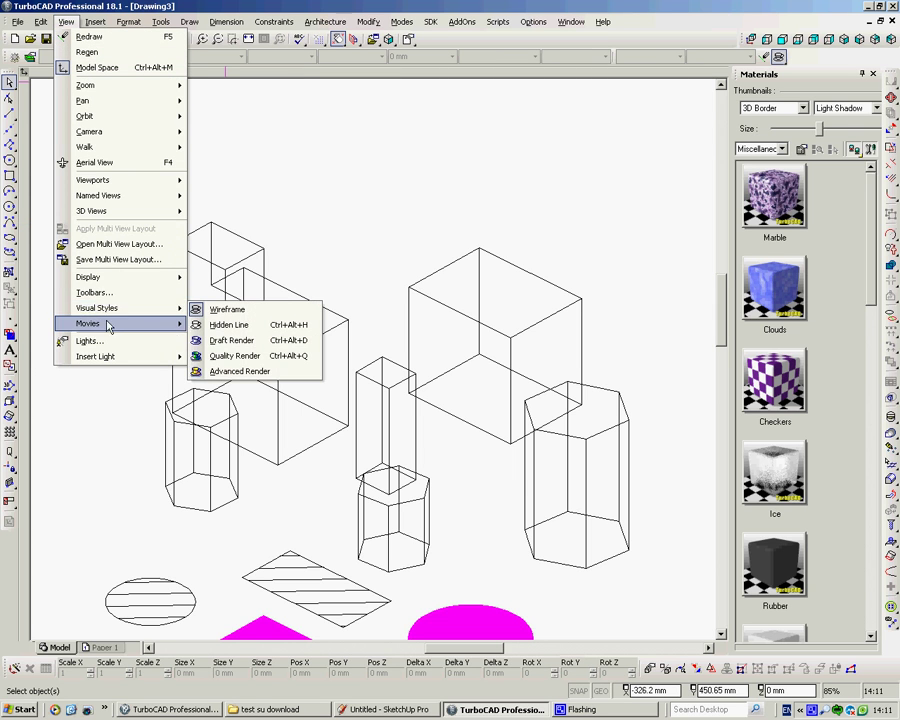
pyautogui.click(233, 356)
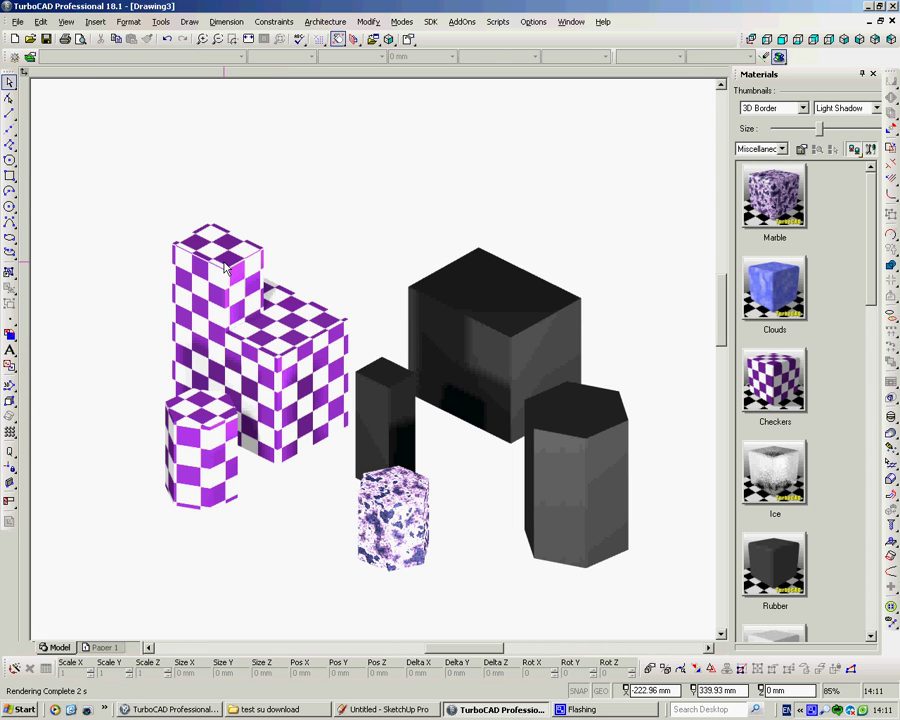
pyautogui.scroll(-1, 374, 366)
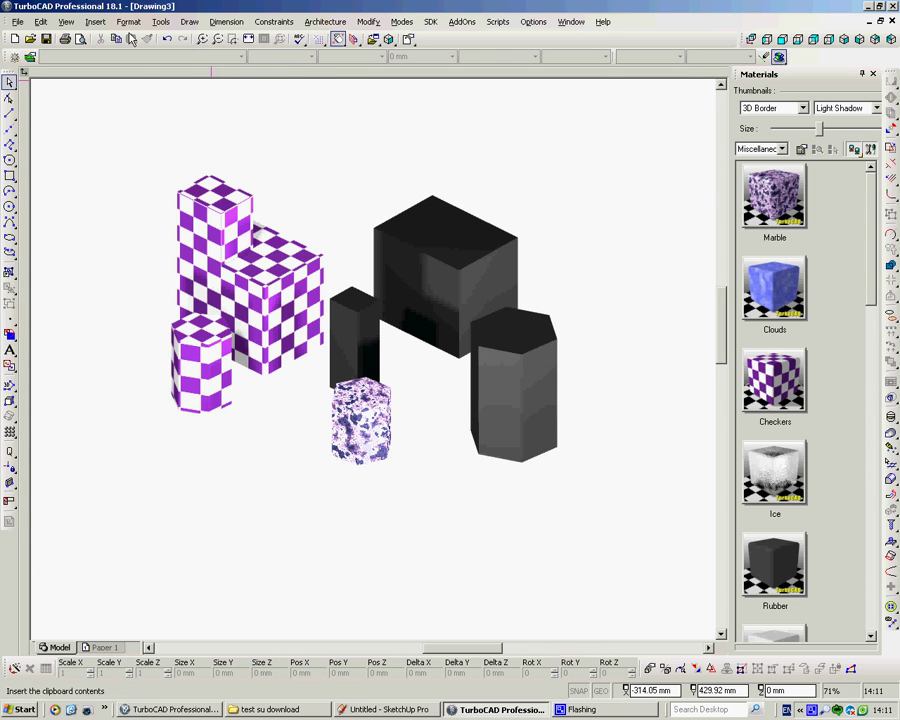
# - Set the visual style back to Wireframe
pyautogui.click(66, 21)
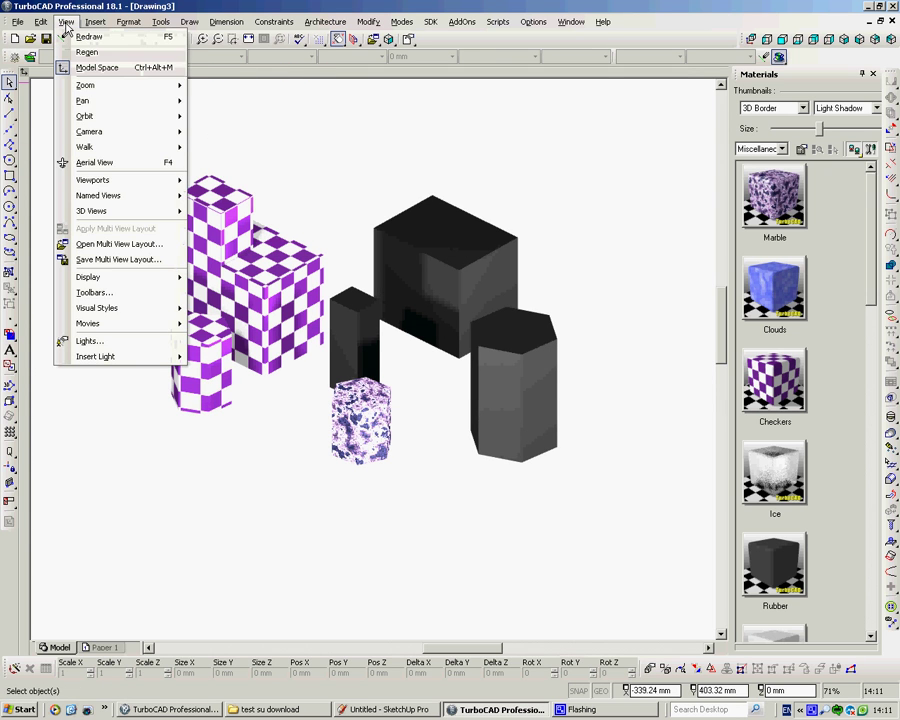
pyautogui.moveTo(90, 308)
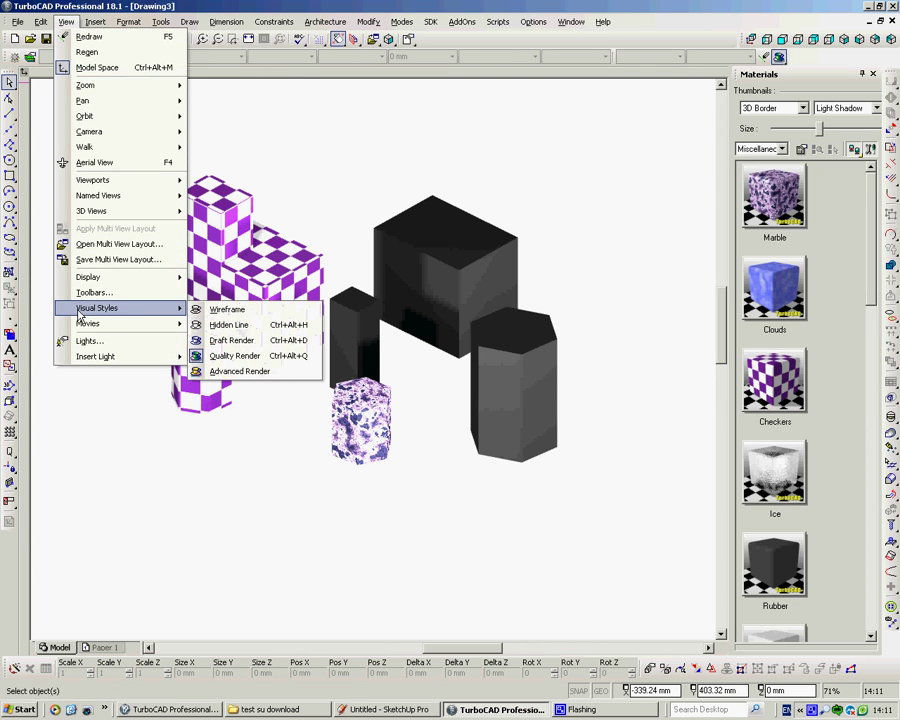
pyautogui.click(224, 308)
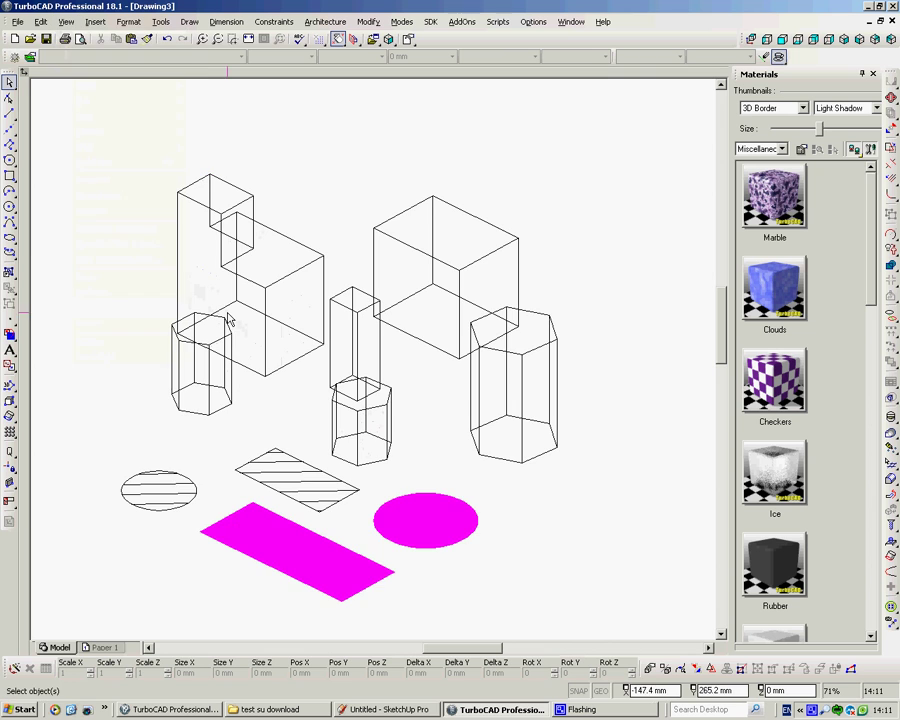
# - Format-paint from the small marble hexagonal prism, then end painting
pyautogui.click(147, 38)
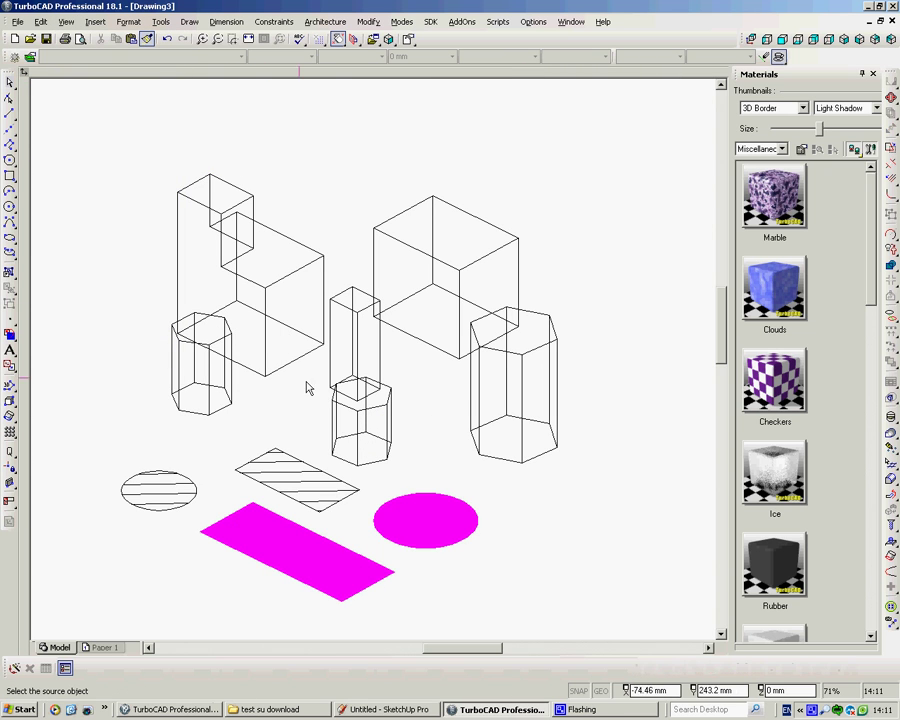
pyautogui.click(388, 402)
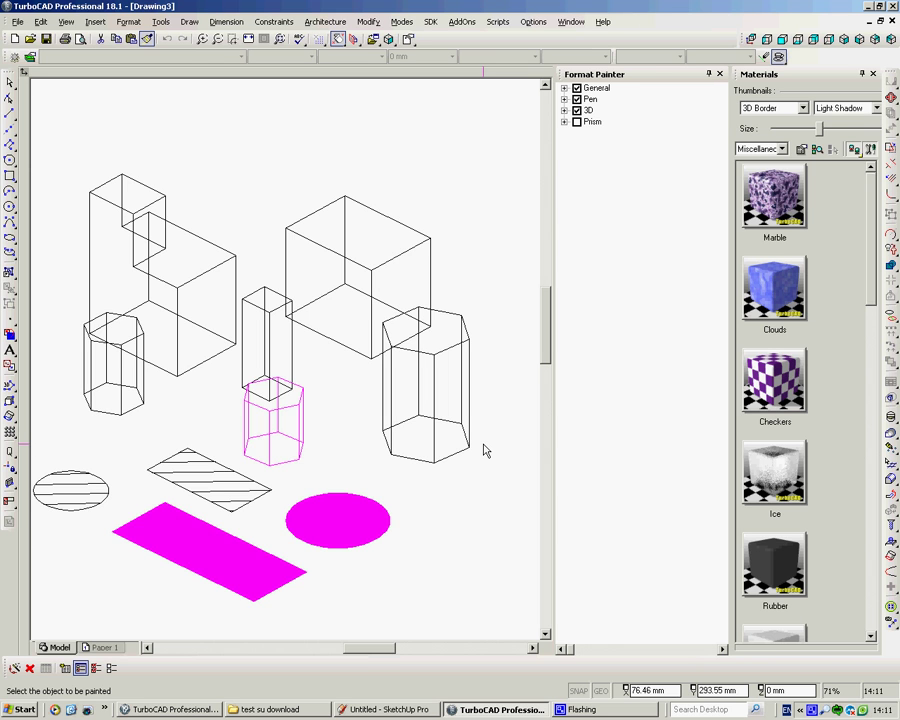
pyautogui.press('Escape')
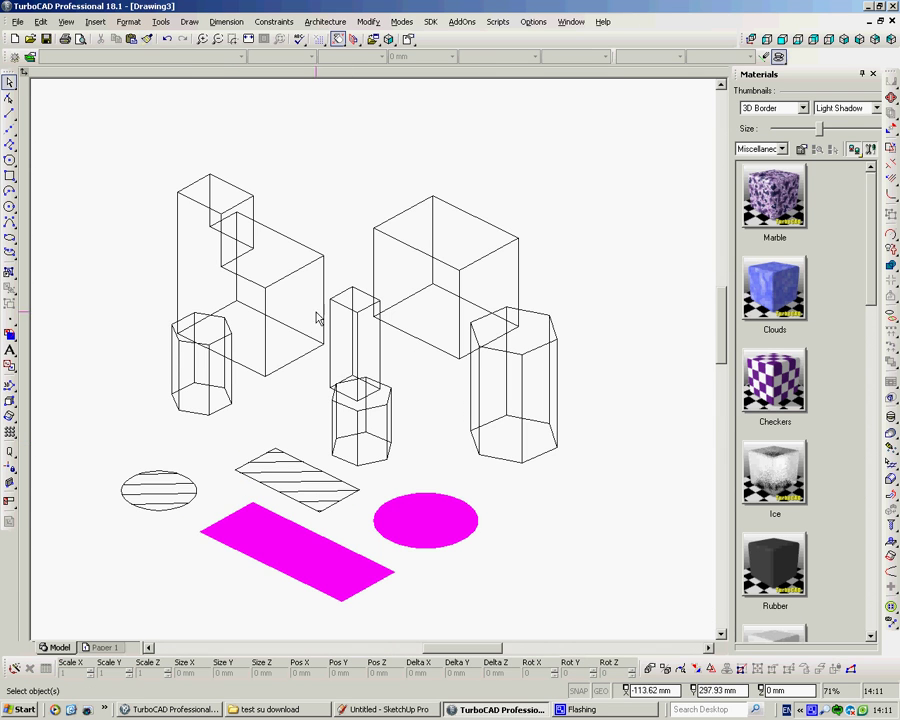
pyautogui.click(66, 21)
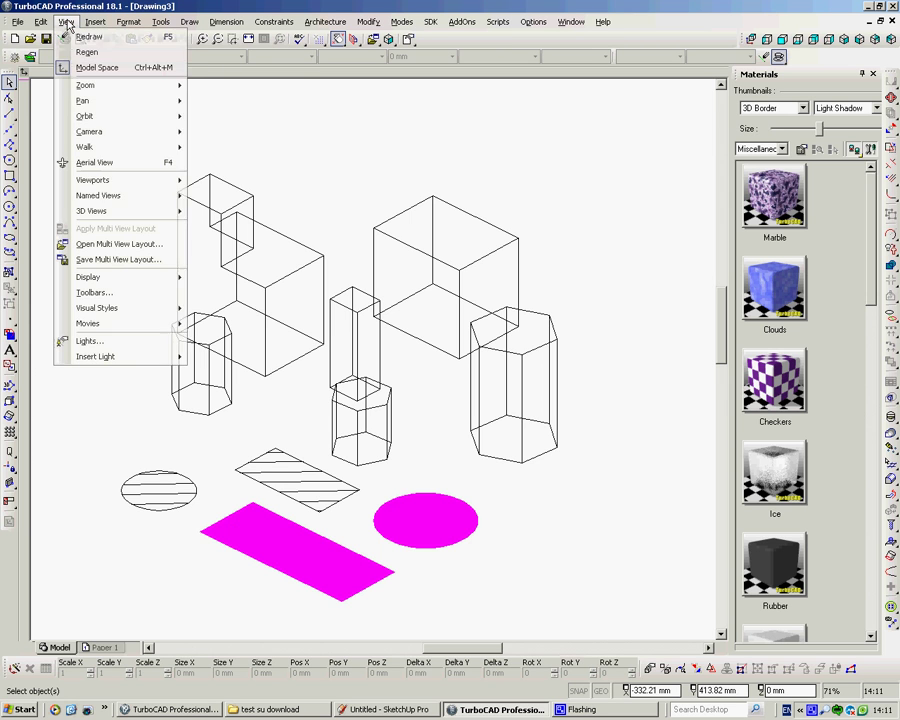
pyautogui.moveTo(115, 310)
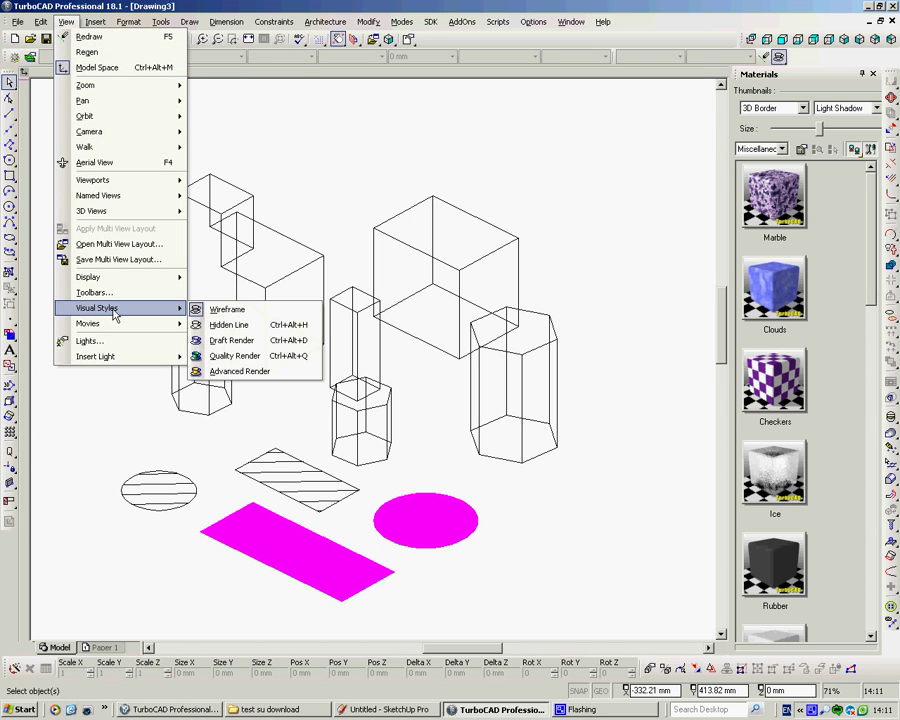
pyautogui.click(236, 355)
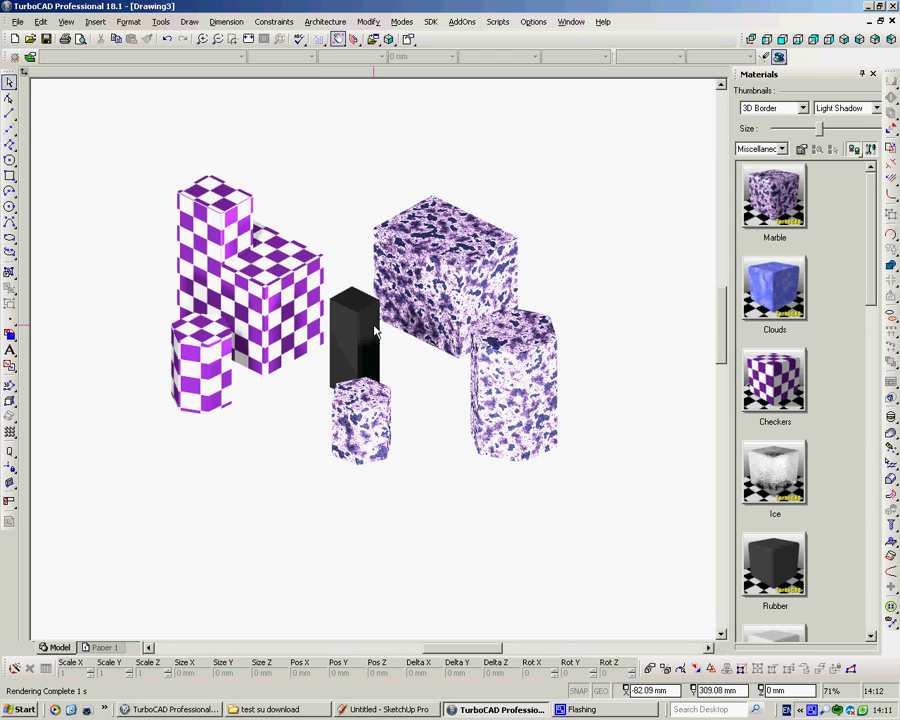
pyautogui.click(66, 22)
pyautogui.moveTo(110, 308)
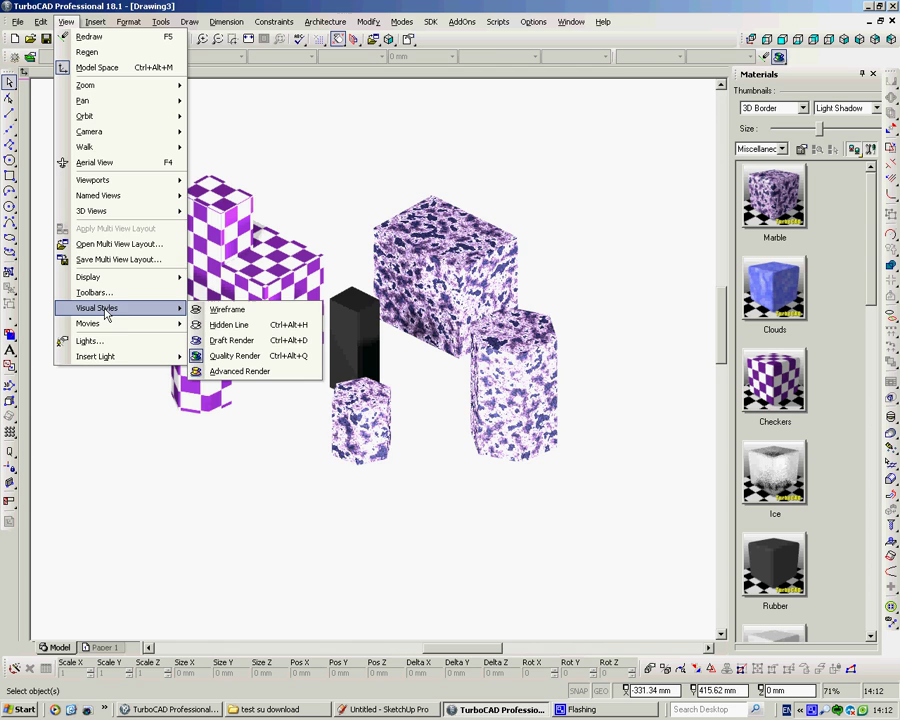
pyautogui.click(214, 316)
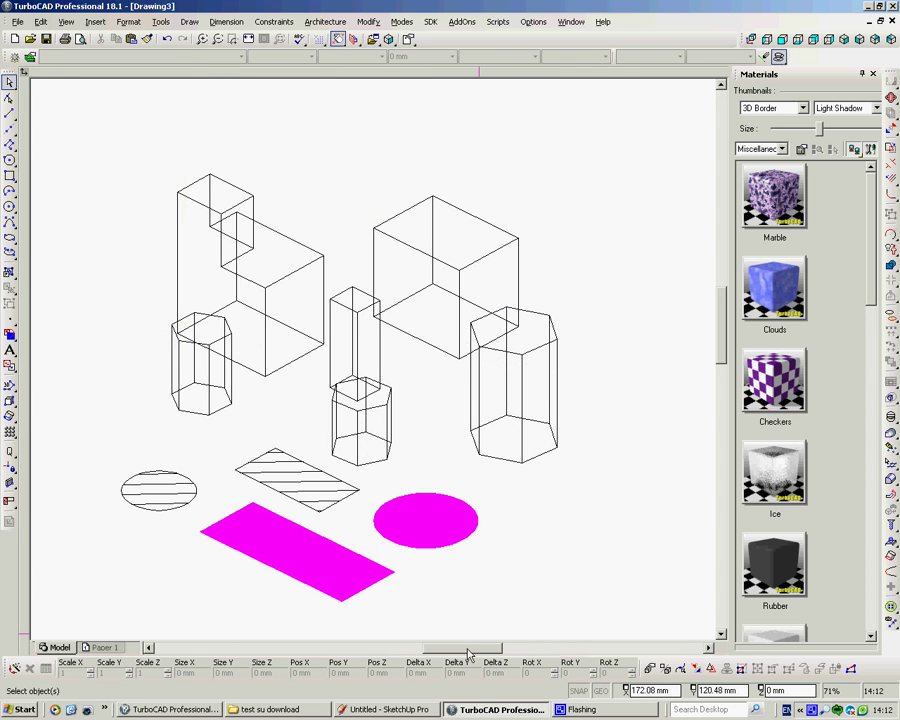
# - Format-paint only the small box's Height onto the middle box and the tall cube
pyautogui.moveTo(469, 652); pyautogui.dragTo(512, 651)
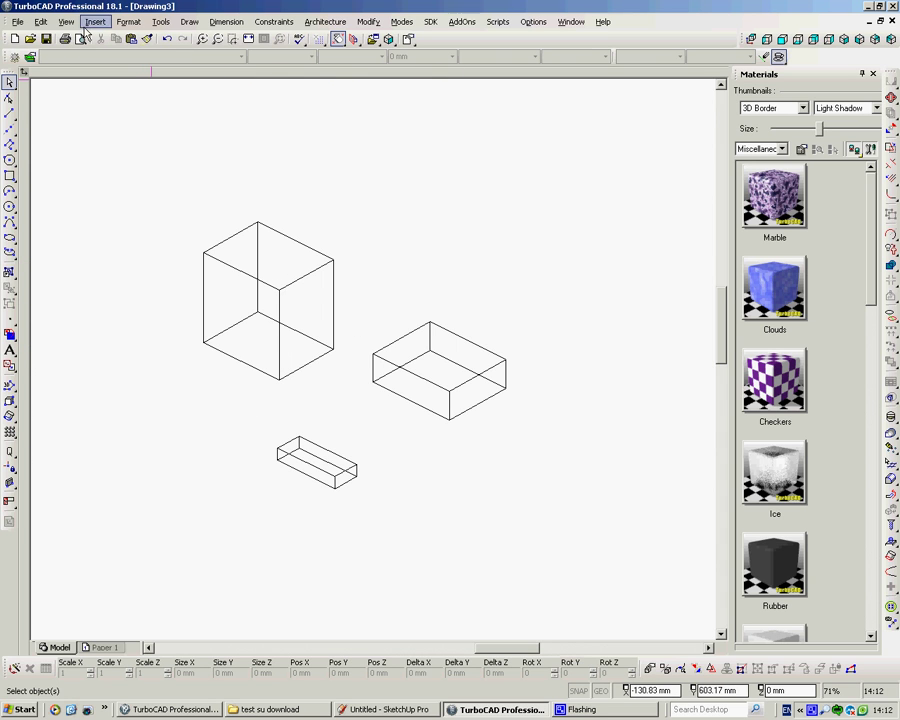
pyautogui.click(147, 40)
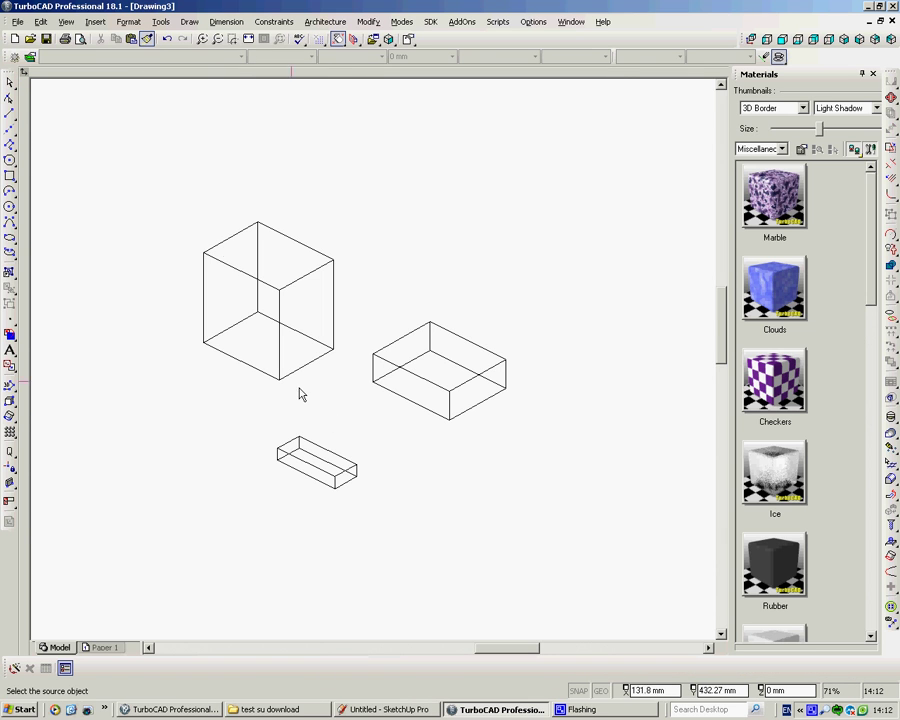
pyautogui.click(328, 457)
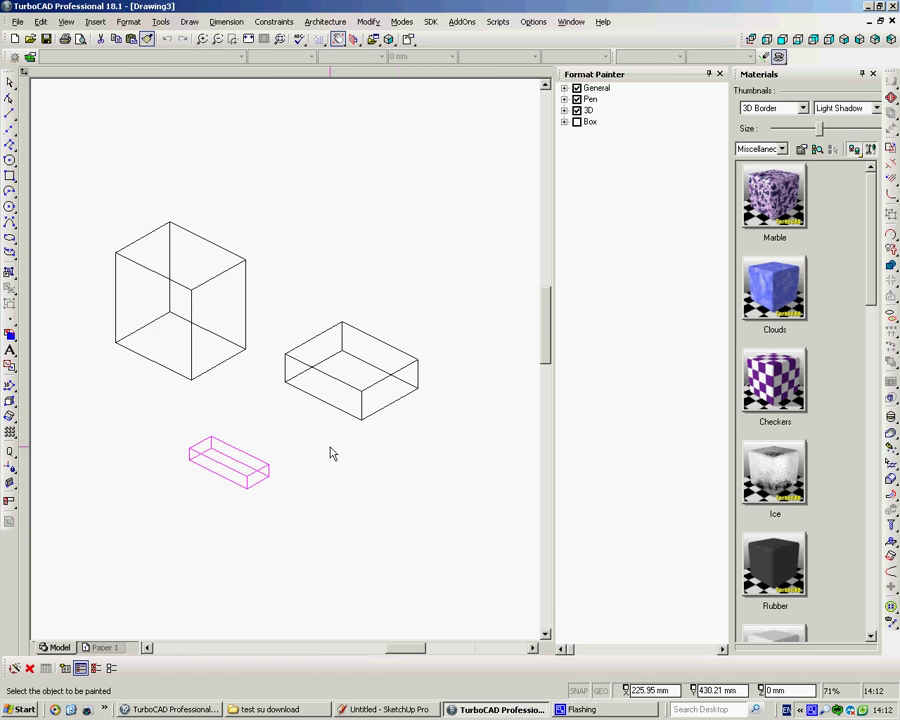
pyautogui.click(575, 121)
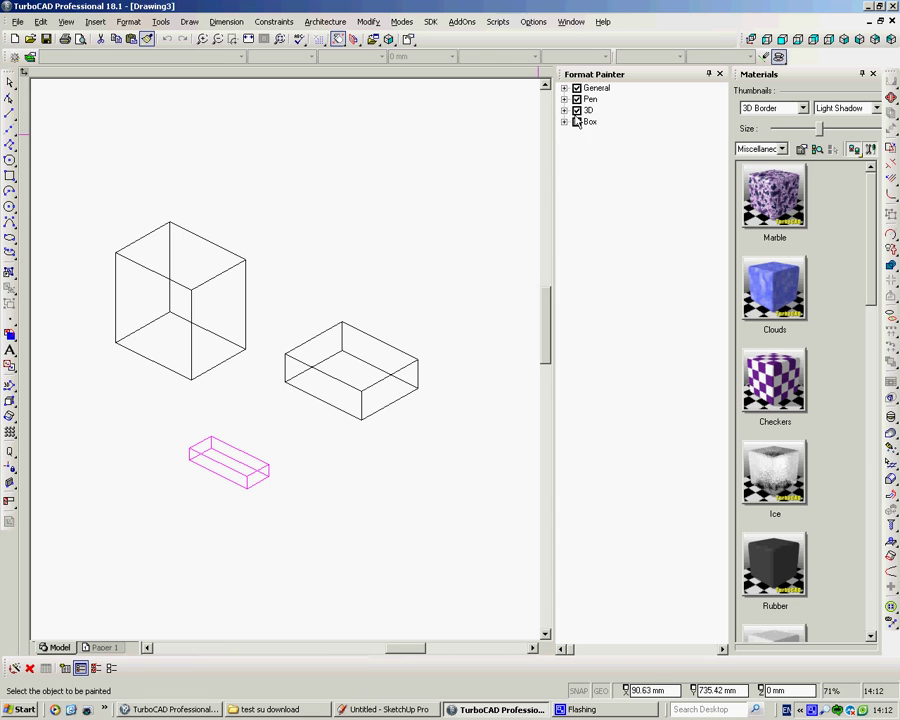
pyautogui.click(564, 122)
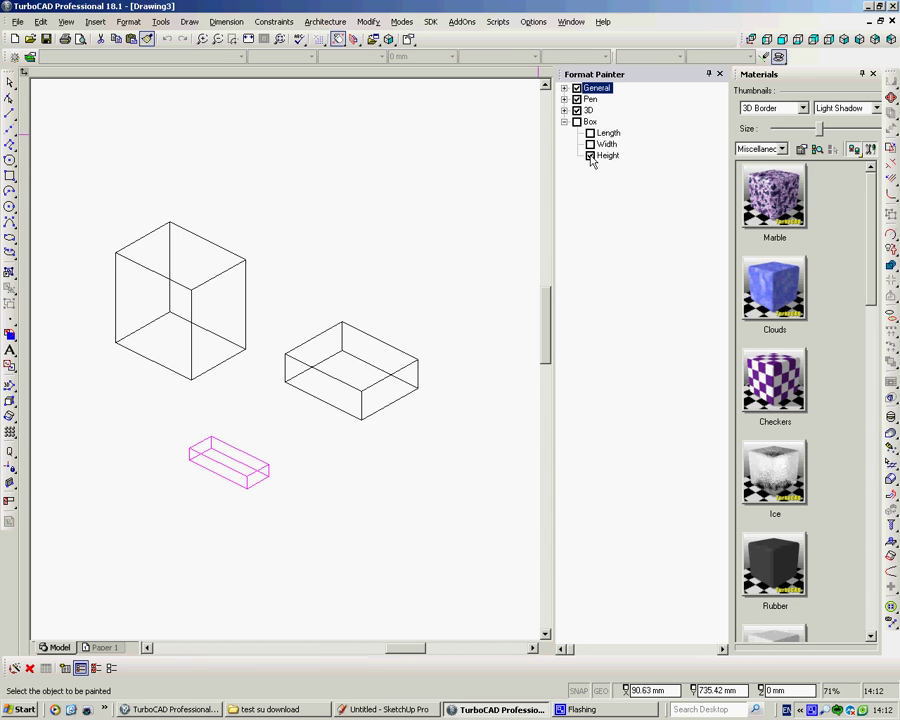
pyautogui.click(590, 133)
pyautogui.click(590, 145)
pyautogui.click(577, 122)
pyautogui.click(590, 156)
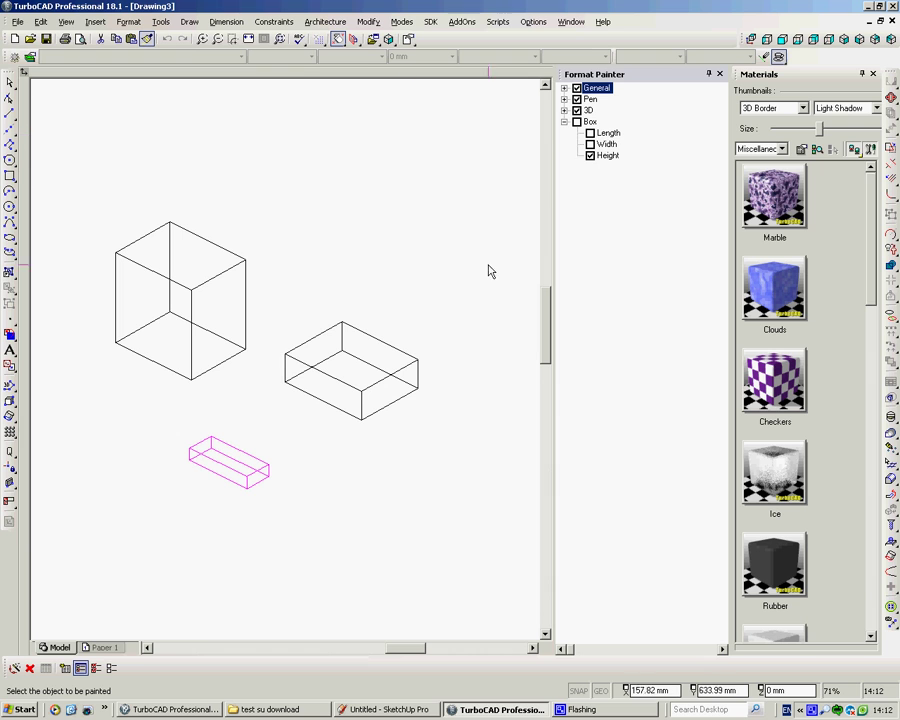
pyautogui.click(300, 369)
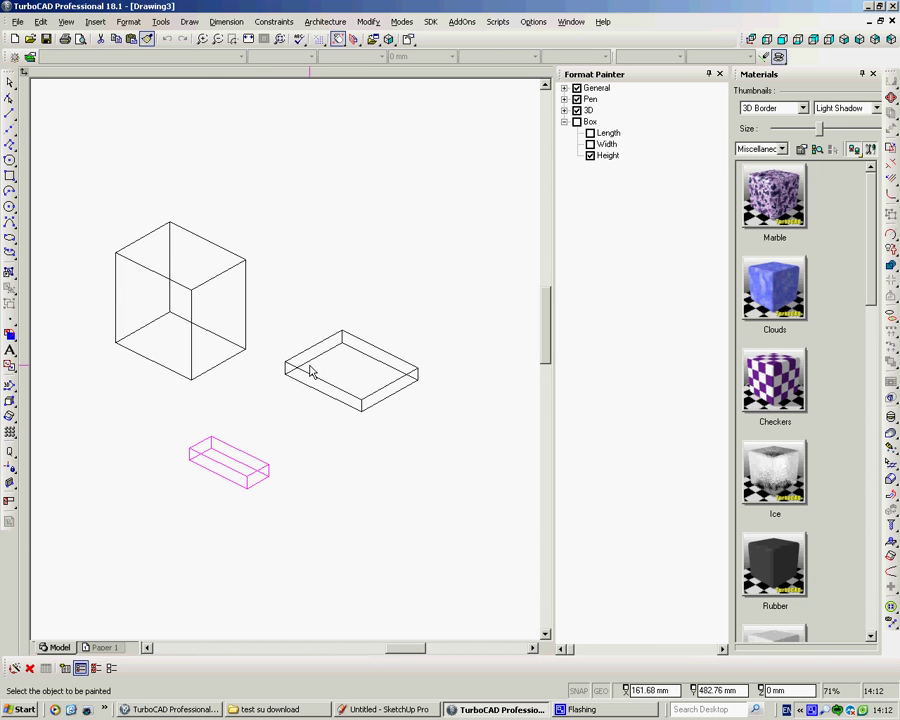
pyautogui.click(216, 286)
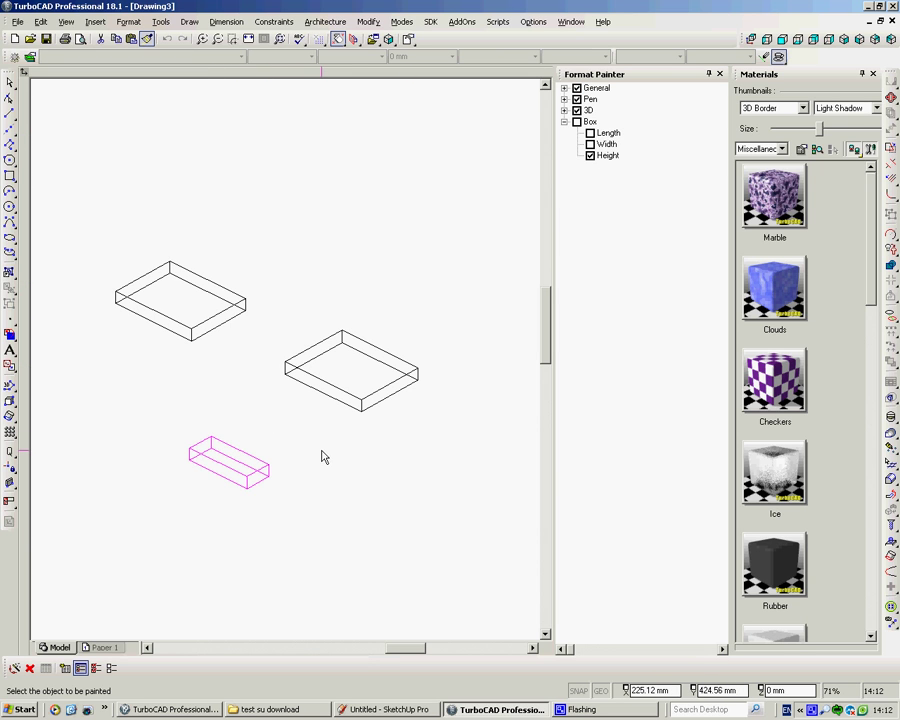
# - Copy the small box's Length and Width onto the top-left and middle boxes
pyautogui.click(590, 133)
pyautogui.click(590, 144)
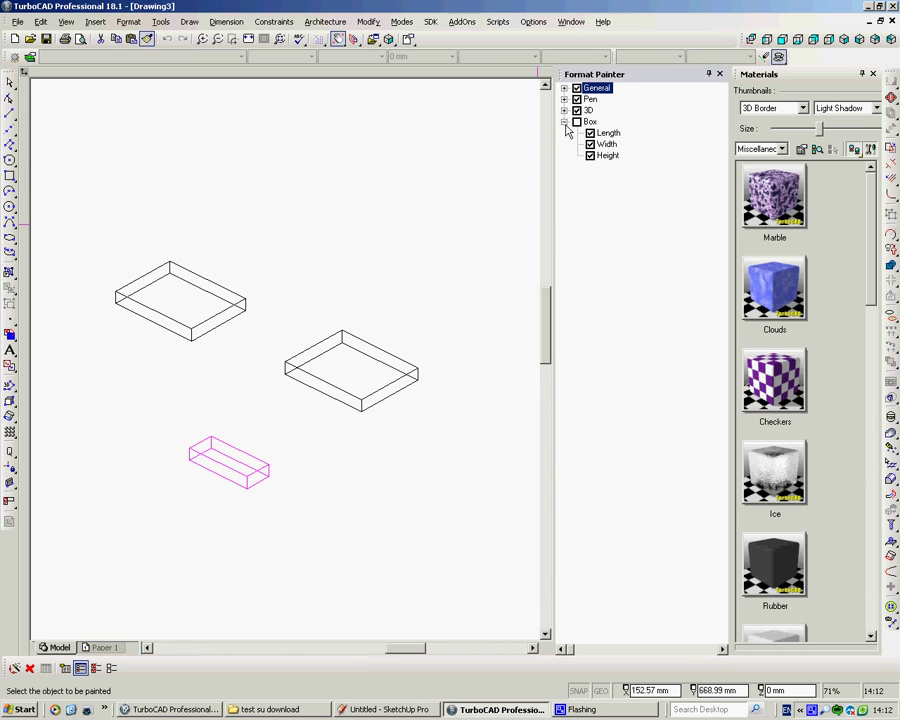
pyautogui.click(239, 301)
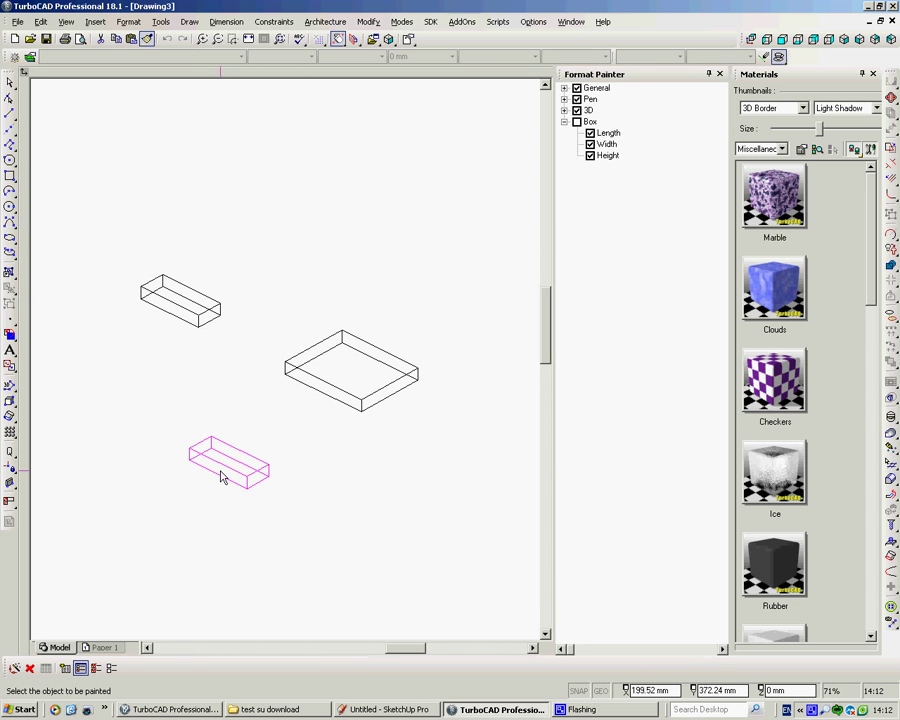
pyautogui.click(320, 388)
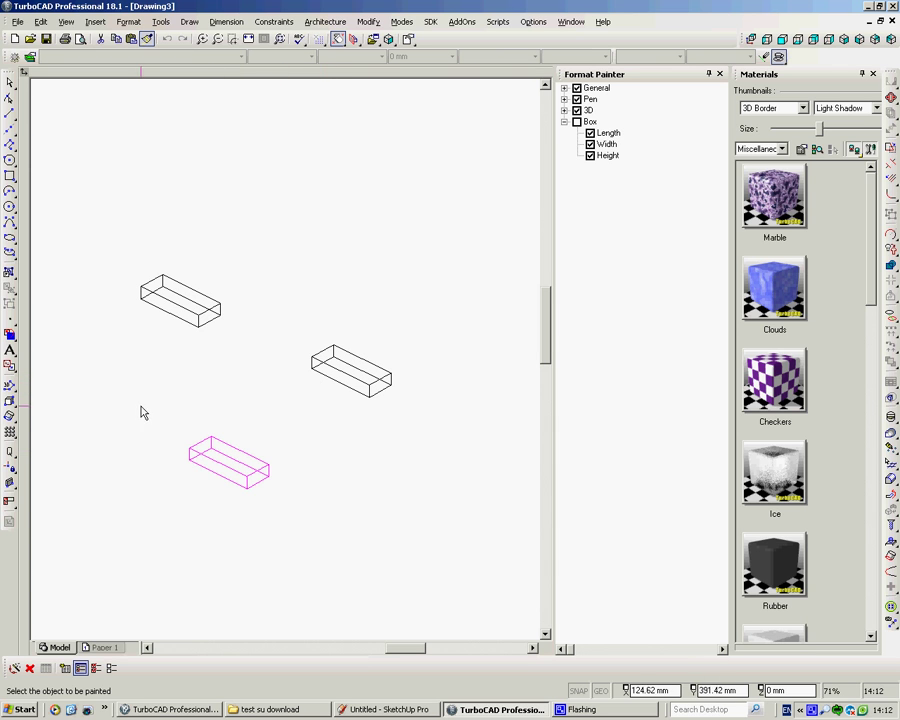
# - Zoom out the TurboCAD drawing and bring the SketchUp Pro model forward
pyautogui.scroll(-4, 286, 366)
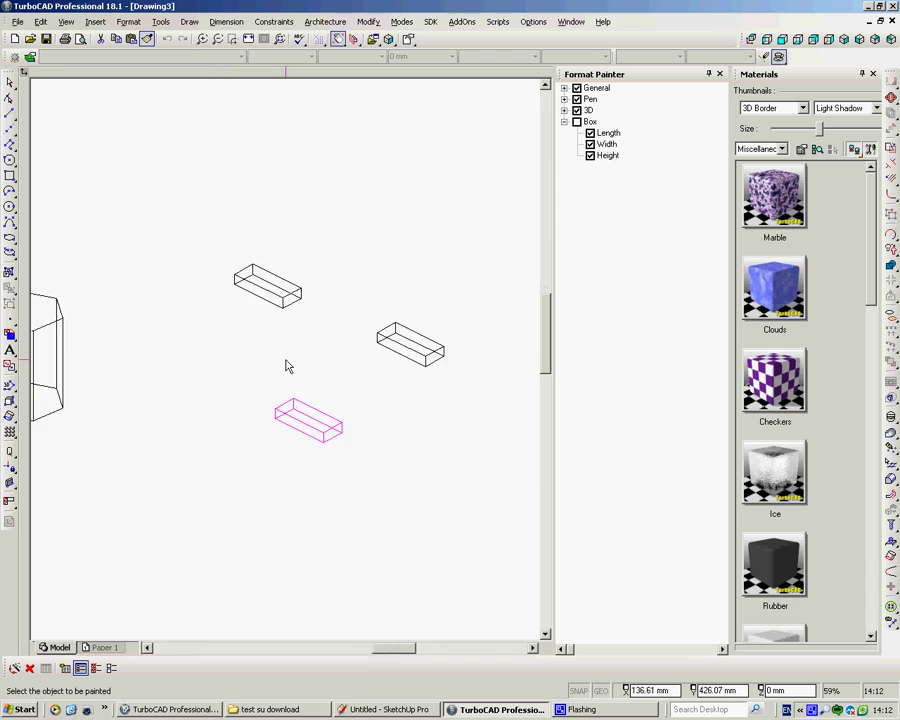
pyautogui.scroll(-2, 318, 360)
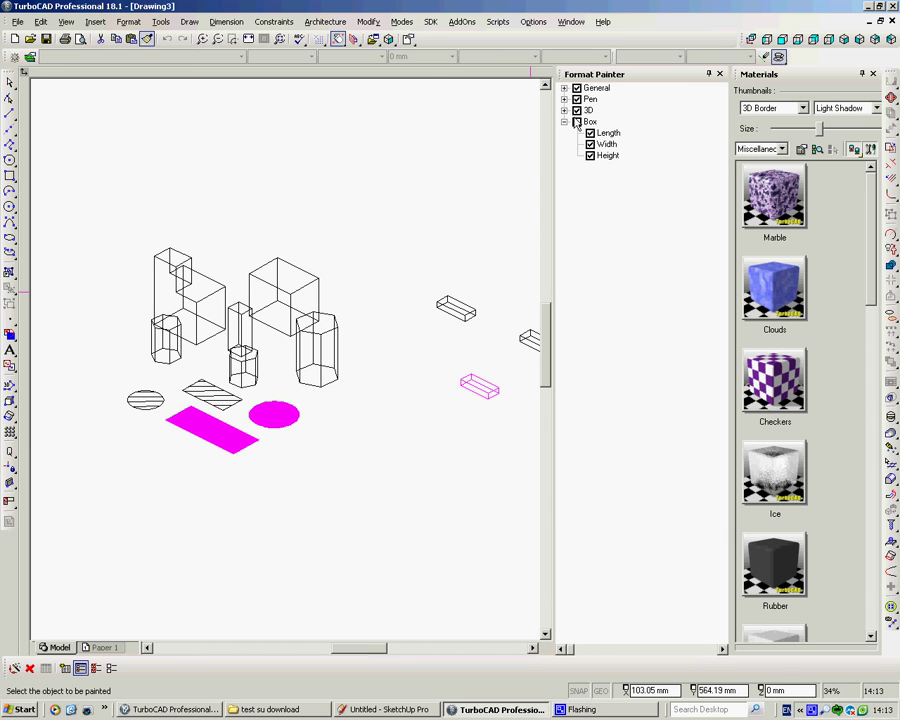
pyautogui.click(371, 710)
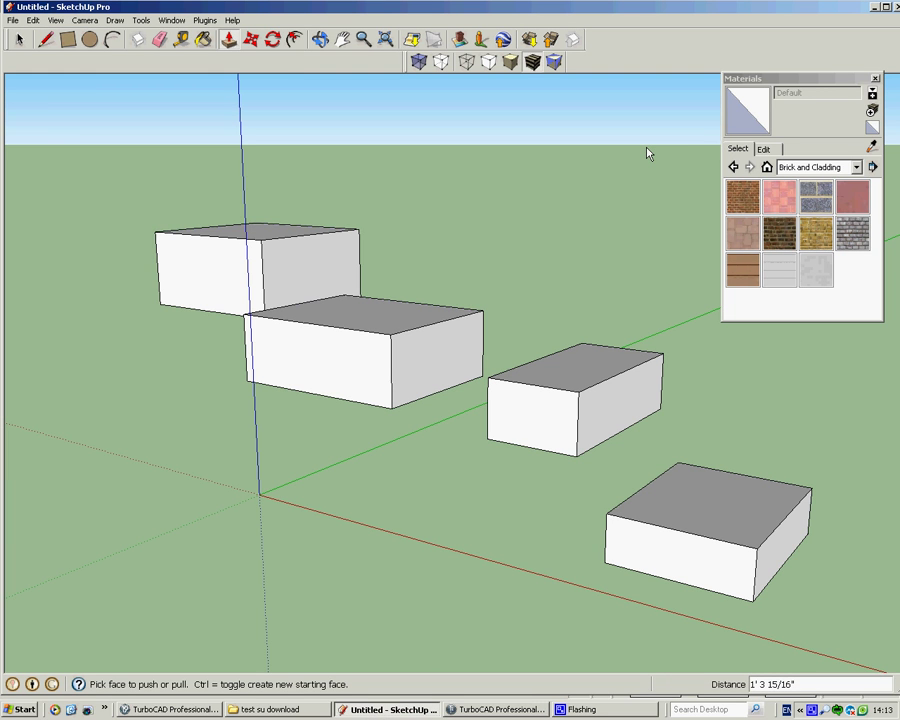
# - Paint all four boxes with the Brick_Antique material
pyautogui.press('space')
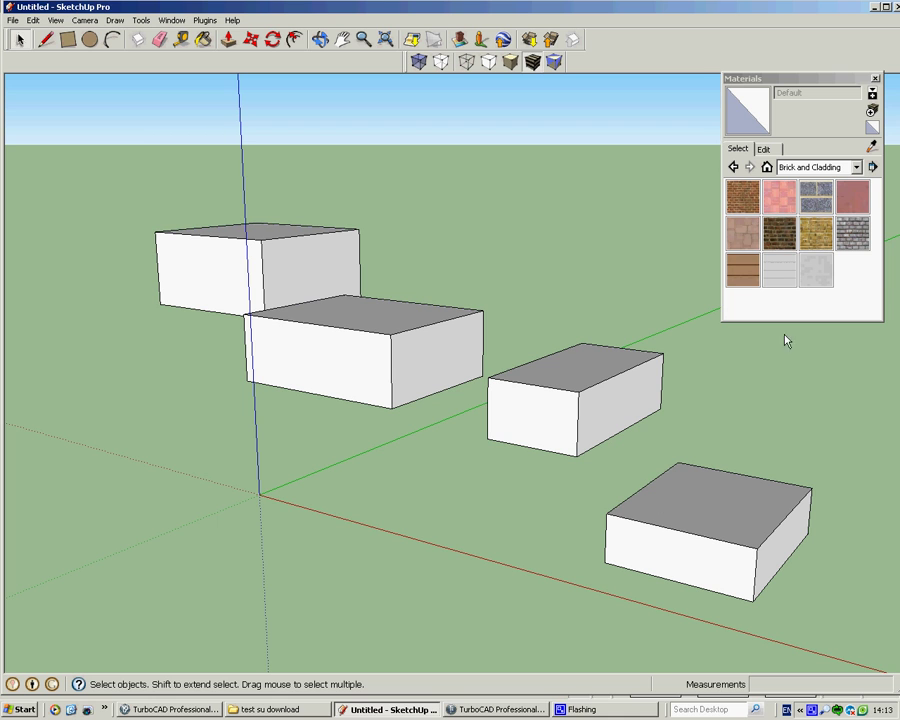
pyautogui.click(743, 196)
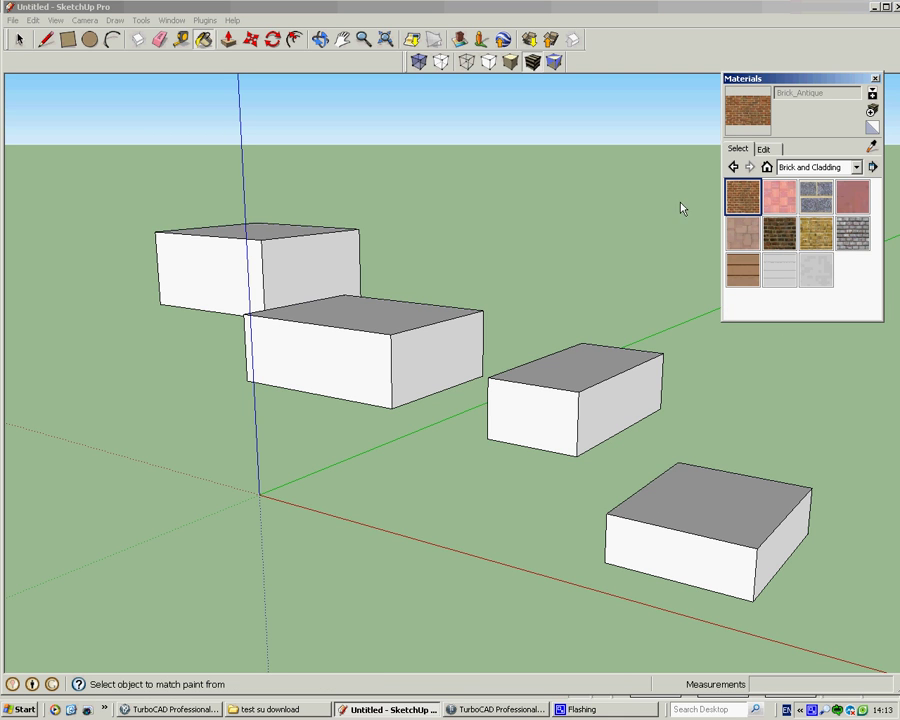
pyautogui.click(259, 235)
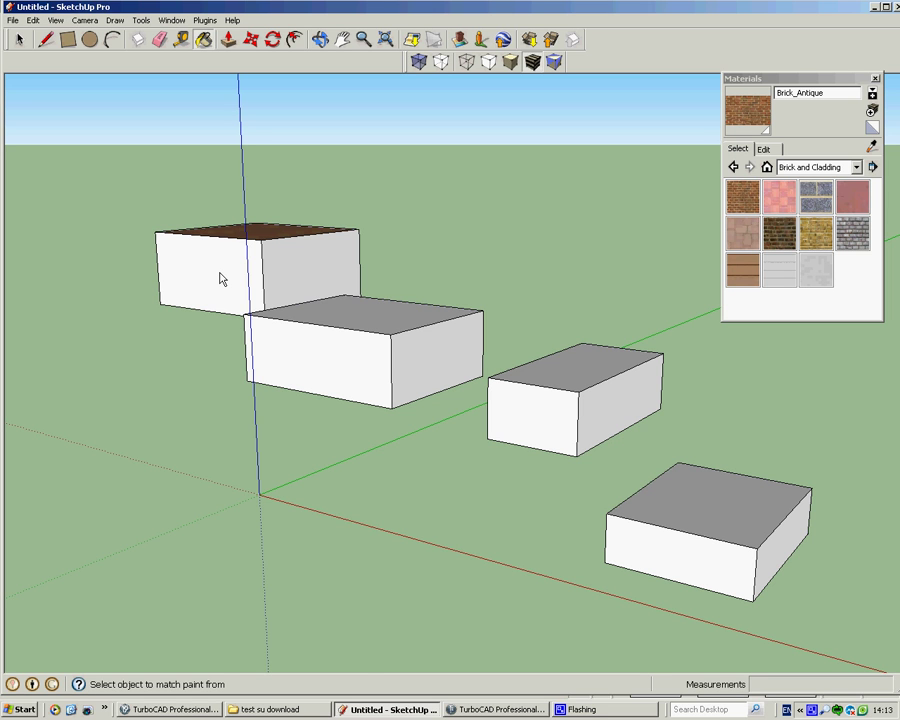
pyautogui.press('shift')
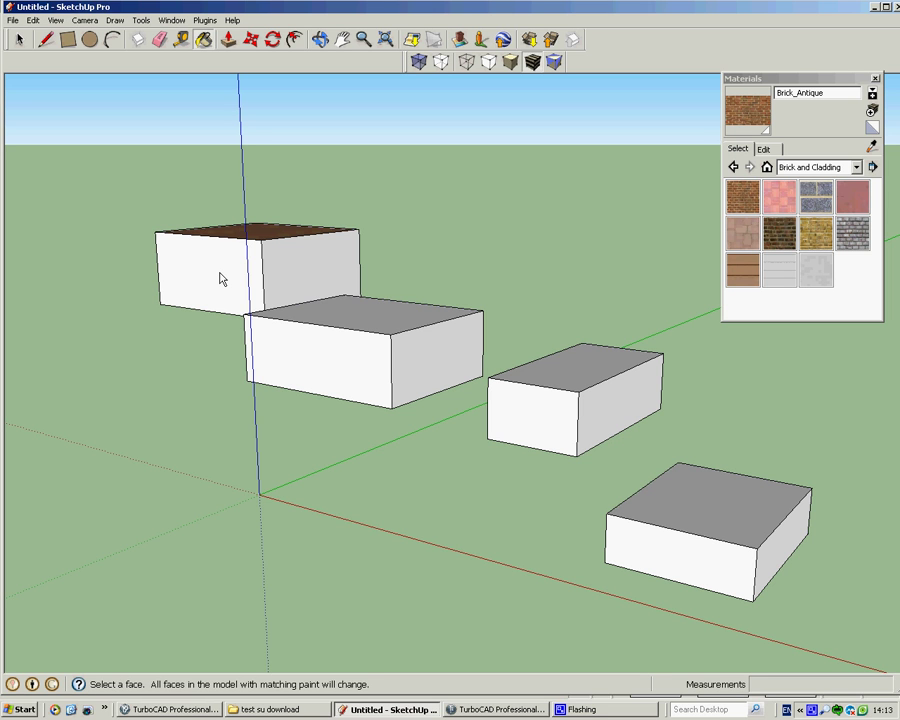
pyautogui.keyDown('shift'); pyautogui.click(222, 279); pyautogui.keyUp('shift')
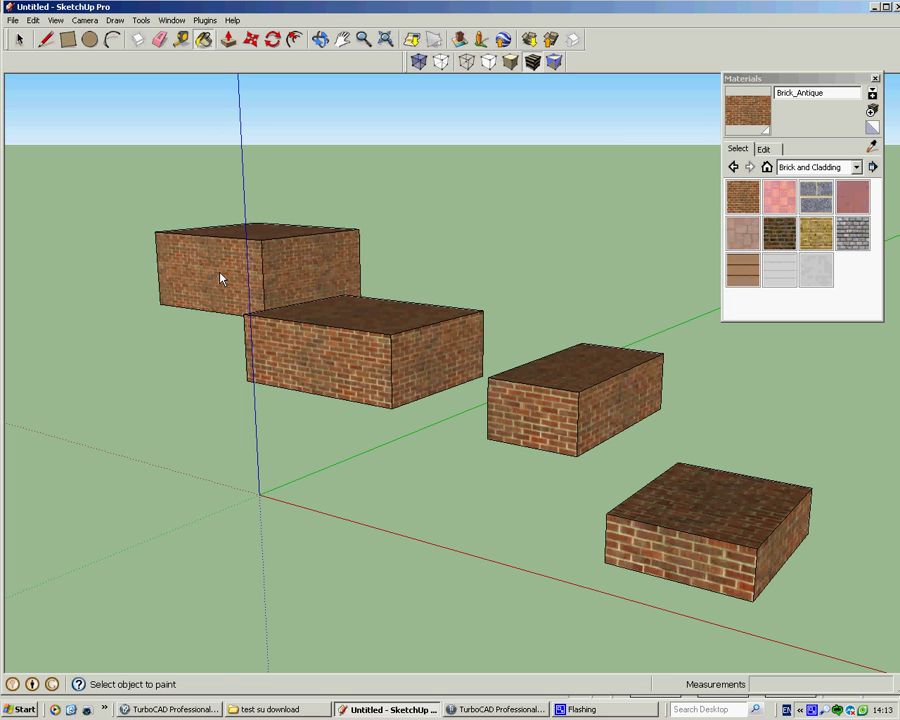
# - Replace the antique brick on every box with Brick_Basket_Two
pyautogui.press('alt')
pyautogui.click(779, 197)
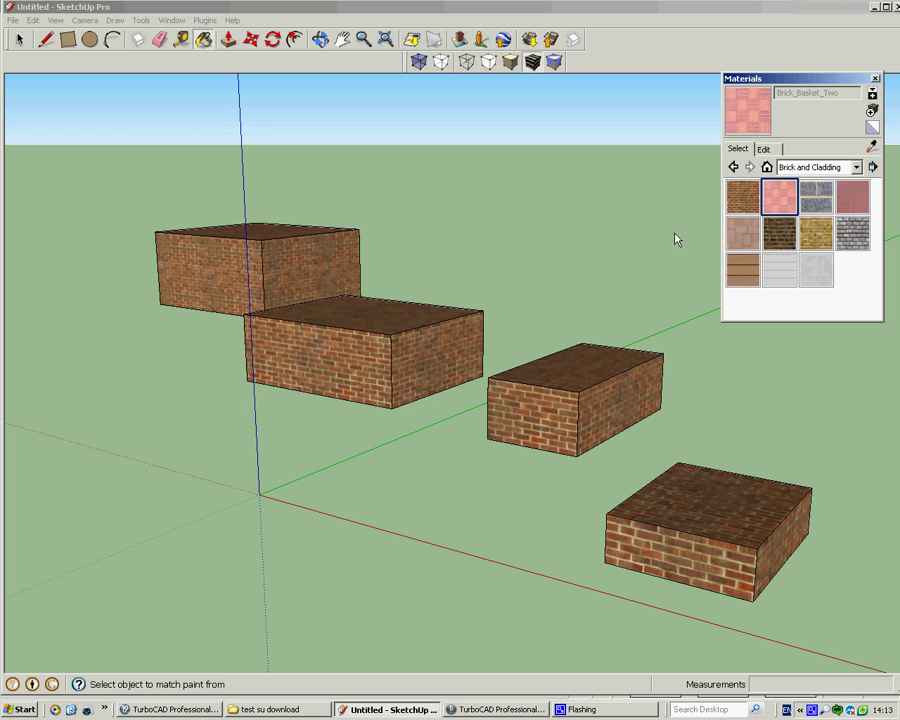
pyautogui.keyDown('shift'); pyautogui.click(349, 314); pyautogui.keyUp('shift')
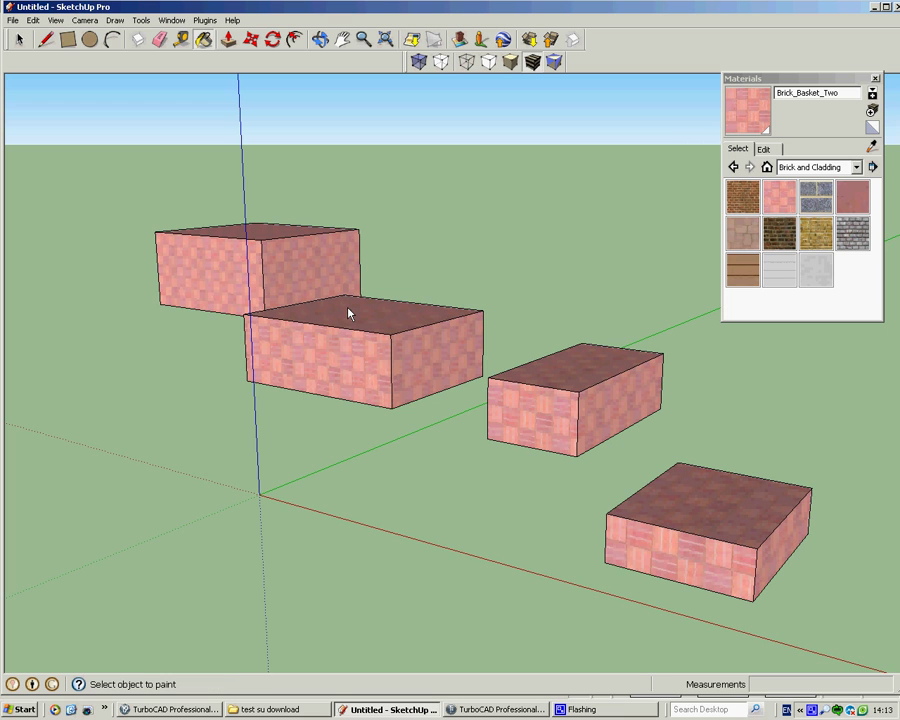
pyautogui.press('alt')
# - Draw a rectangle left of the pink boxes and pull it up into a 3' 1 1/2" box
pyautogui.click(67, 40)
pyautogui.click(118, 430)
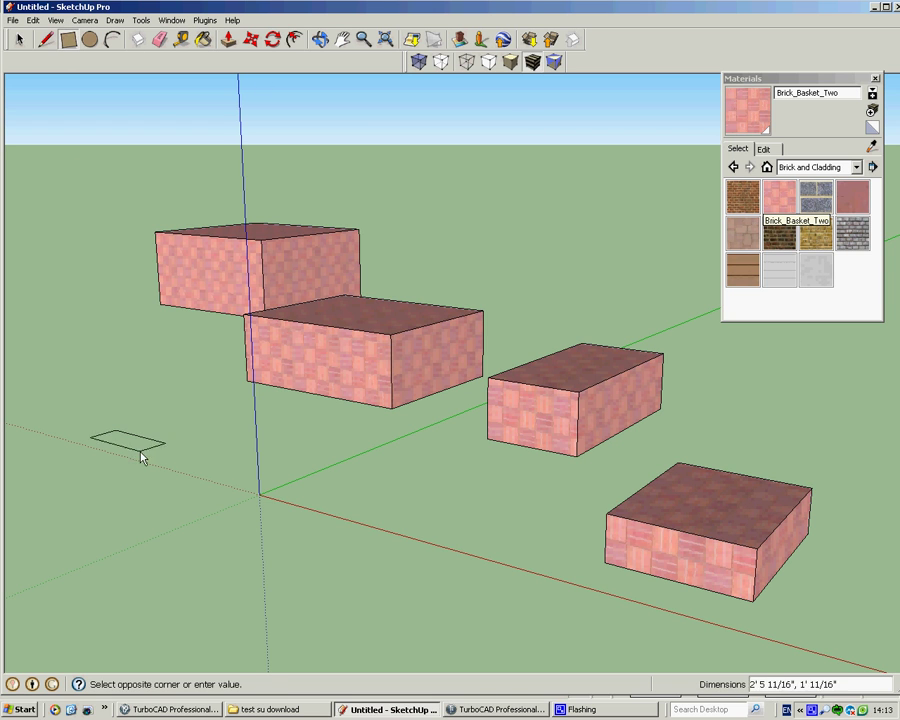
pyautogui.click(298, 424)
pyautogui.press('p')
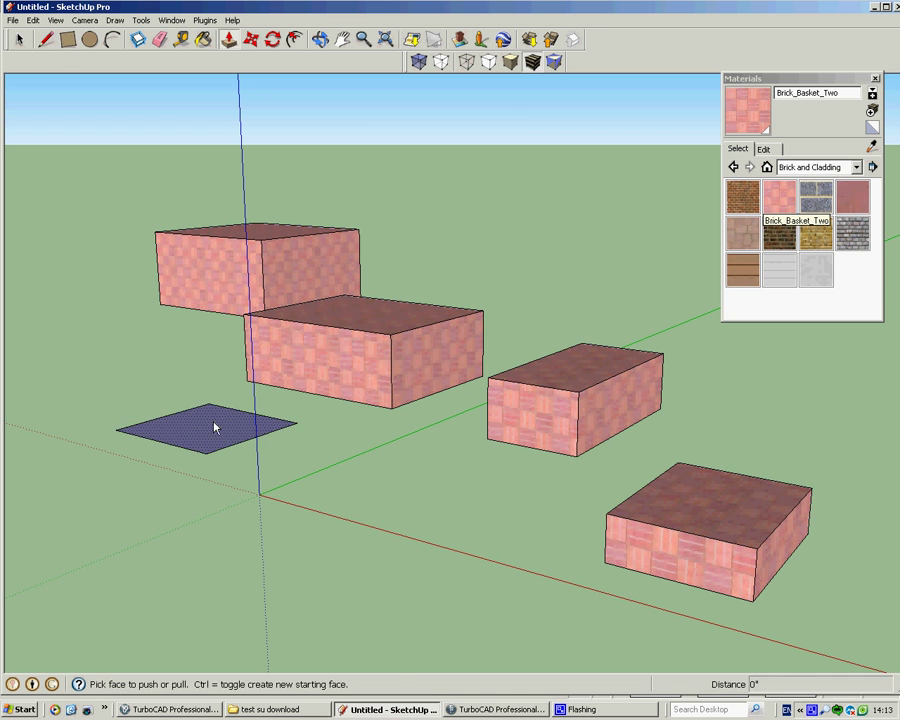
pyautogui.click(214, 420)
pyautogui.click(212, 346)
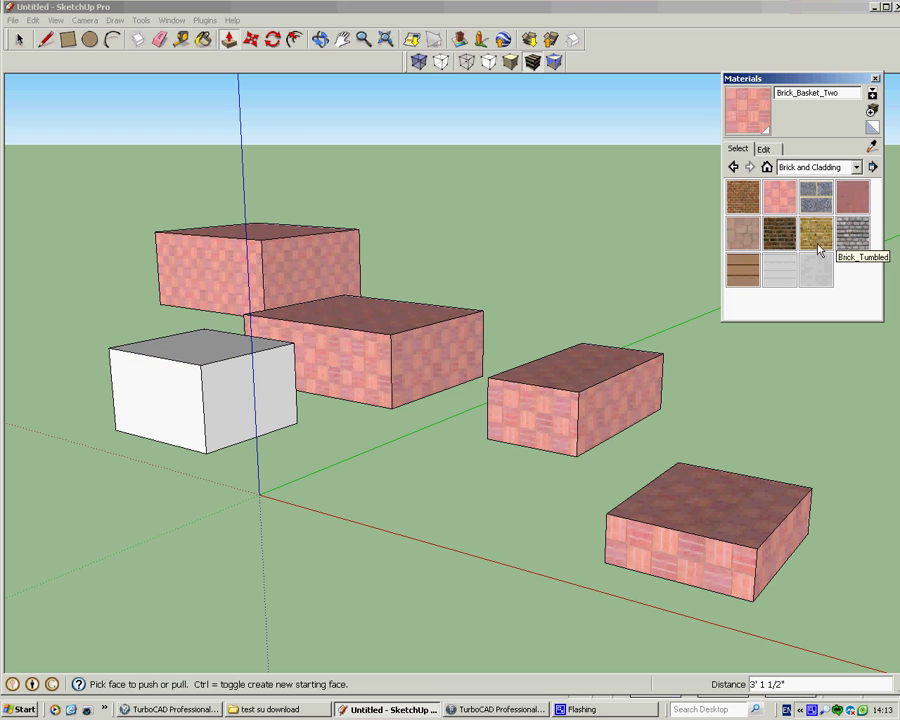
# - Paint the new box with the grey Brick_Tumbled material
pyautogui.click(211, 344)
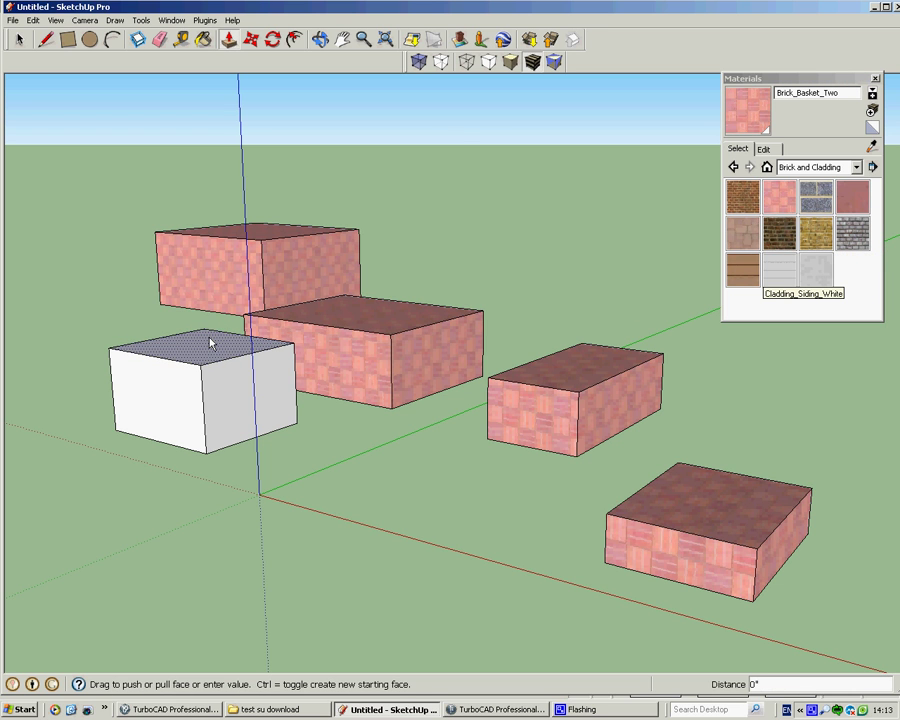
pyautogui.press('space')
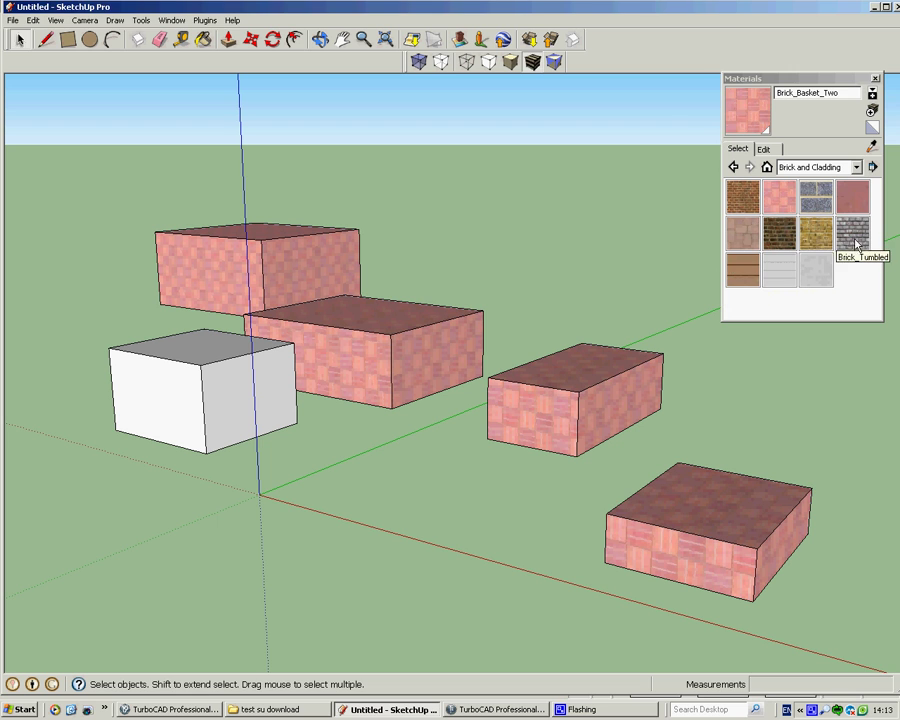
pyautogui.click(853, 234)
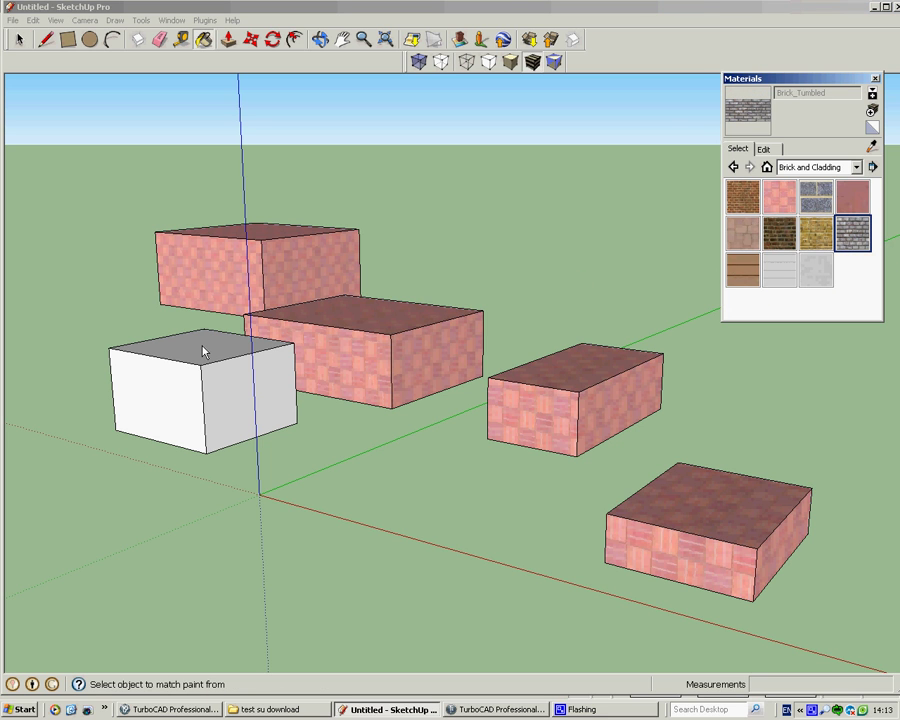
pyautogui.click(203, 350)
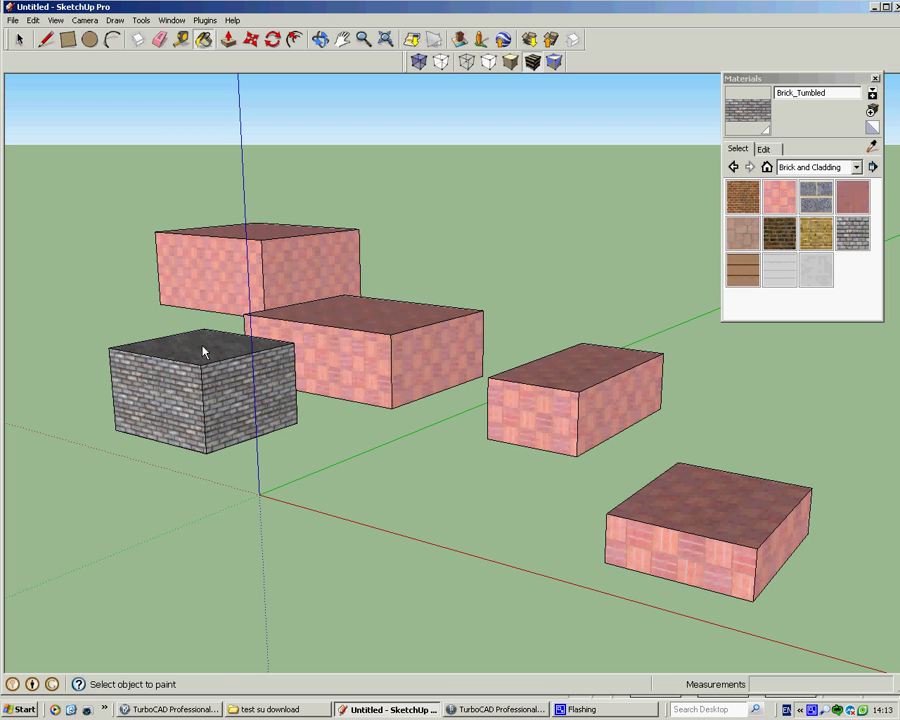
# - Draw a rectangle in front of the boxes and pull it up into a 2' 9 7/8" box
pyautogui.click(69, 45)
pyautogui.click(241, 510)
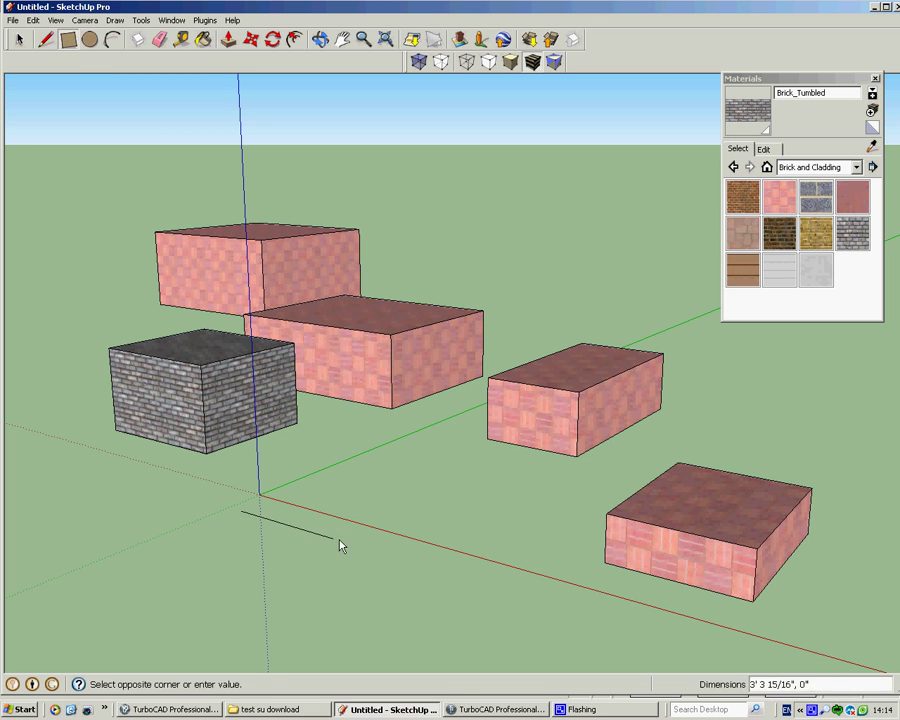
pyautogui.click(457, 490)
pyautogui.press('p')
pyautogui.click(376, 500)
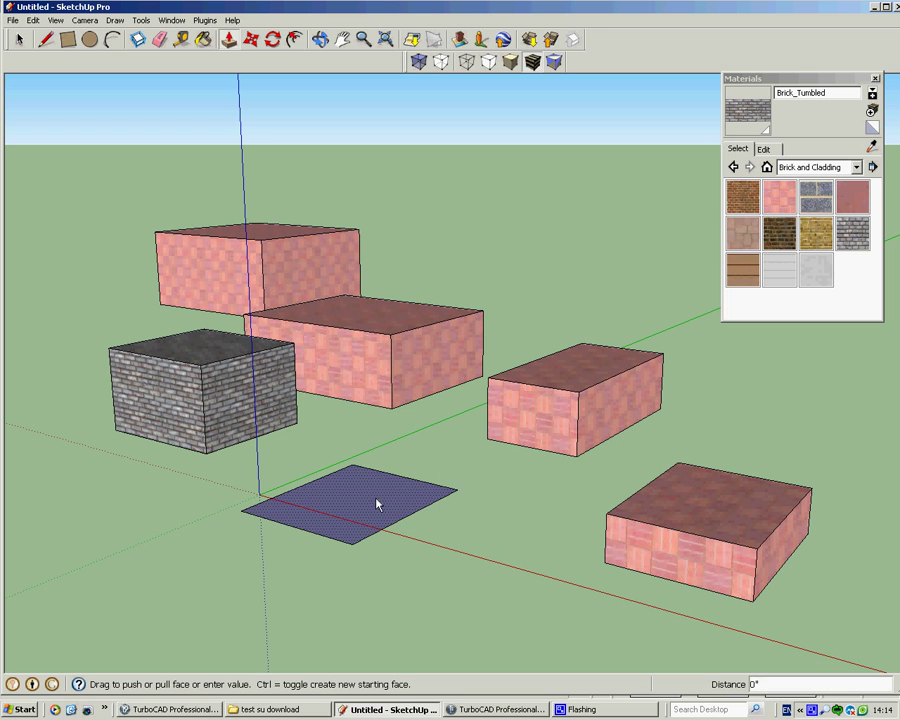
pyautogui.click(392, 406)
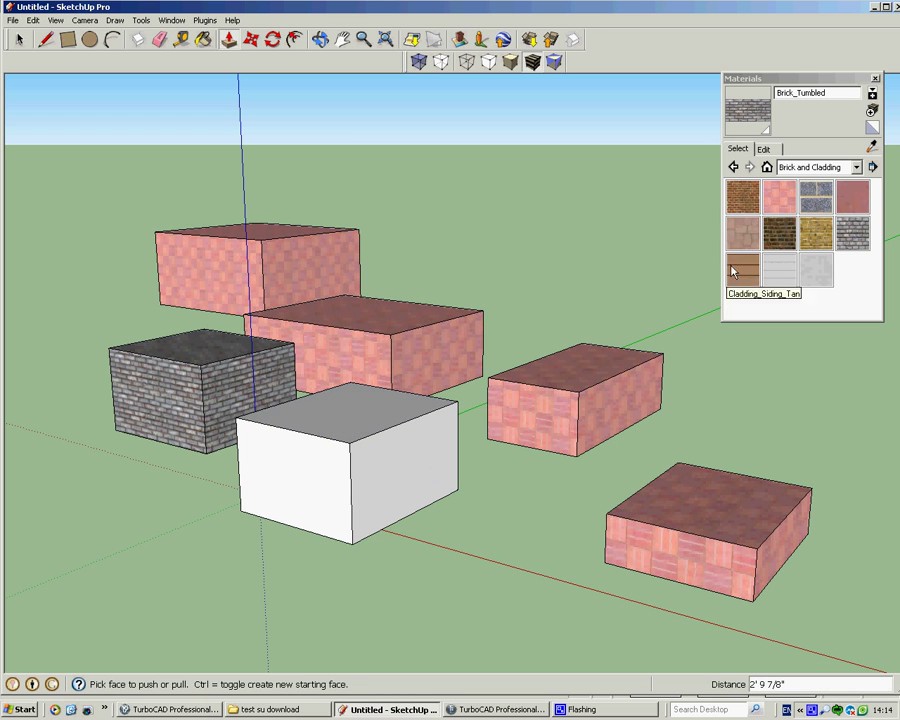
# - Paint the new box's top, front and right sides with Brick_Colored_Blue
pyautogui.click(815, 198)
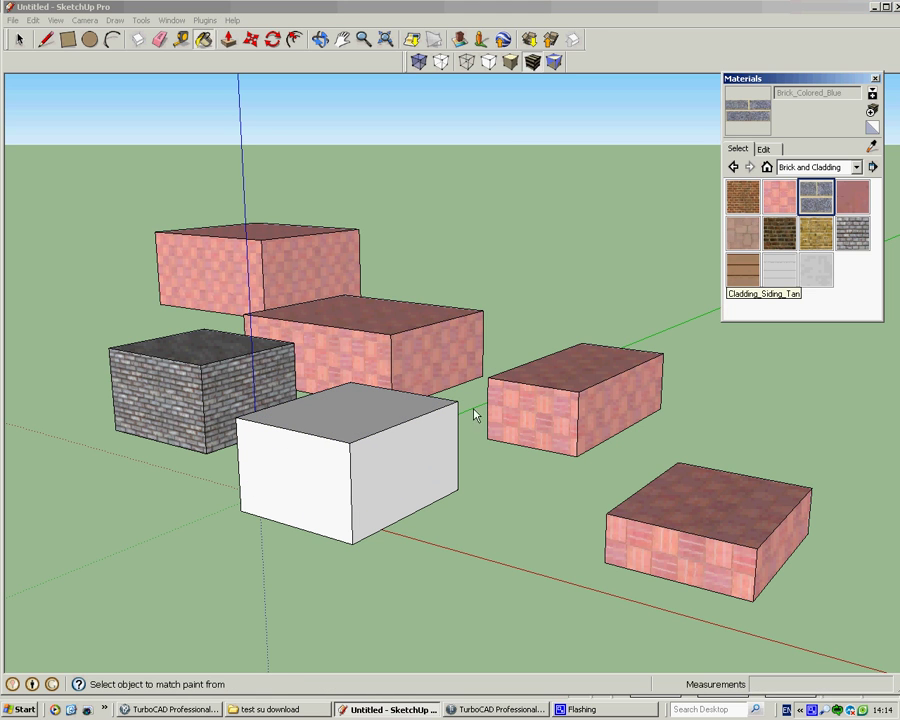
pyautogui.click(335, 418)
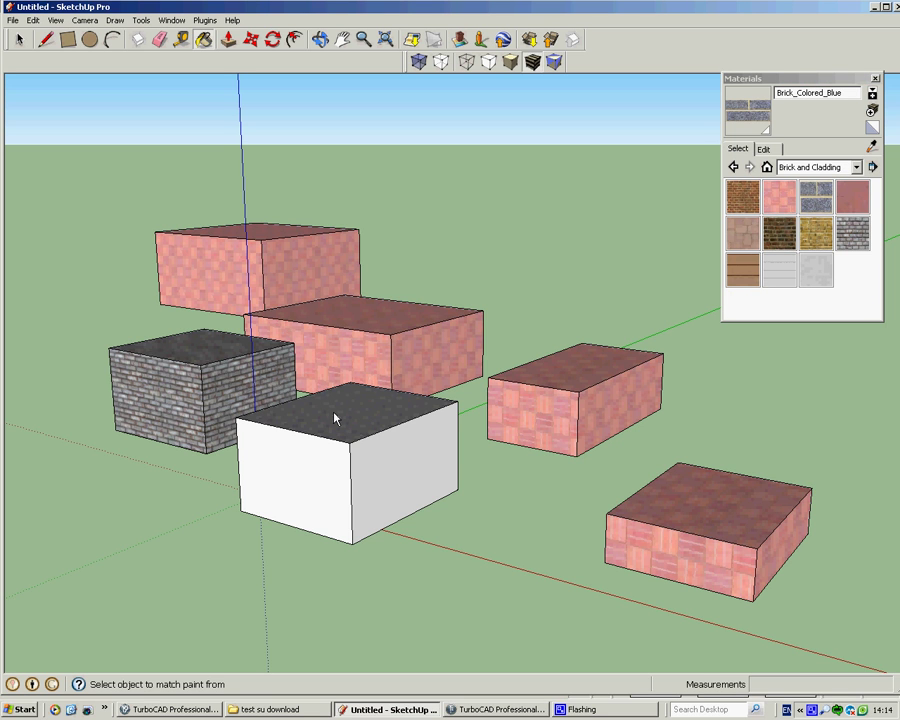
pyautogui.keyDown('ctrl'); pyautogui.click(323, 488); pyautogui.keyUp('ctrl')
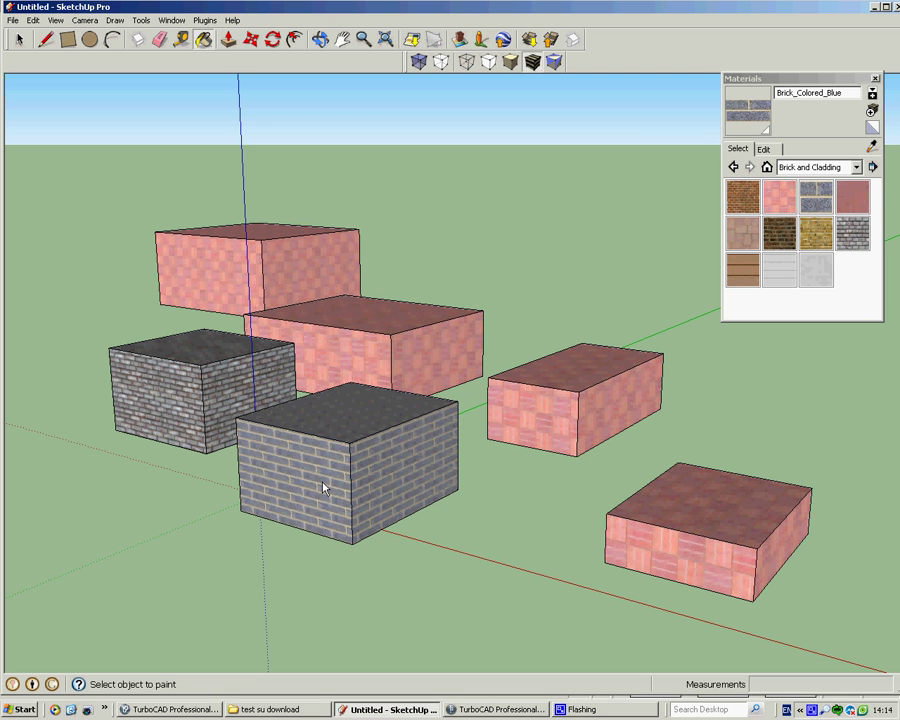
# - Repaint the lower-right box front, then every Brick_Basket_Two face, with Brick_Colored_Blue
pyautogui.press('alt')
pyautogui.press('shift')
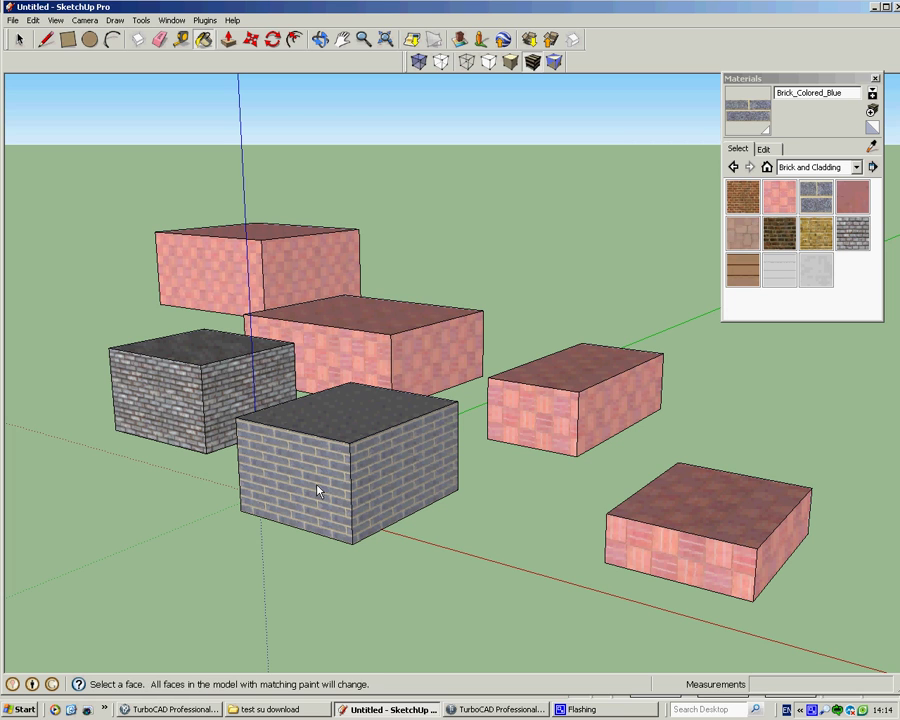
pyautogui.press('alt')
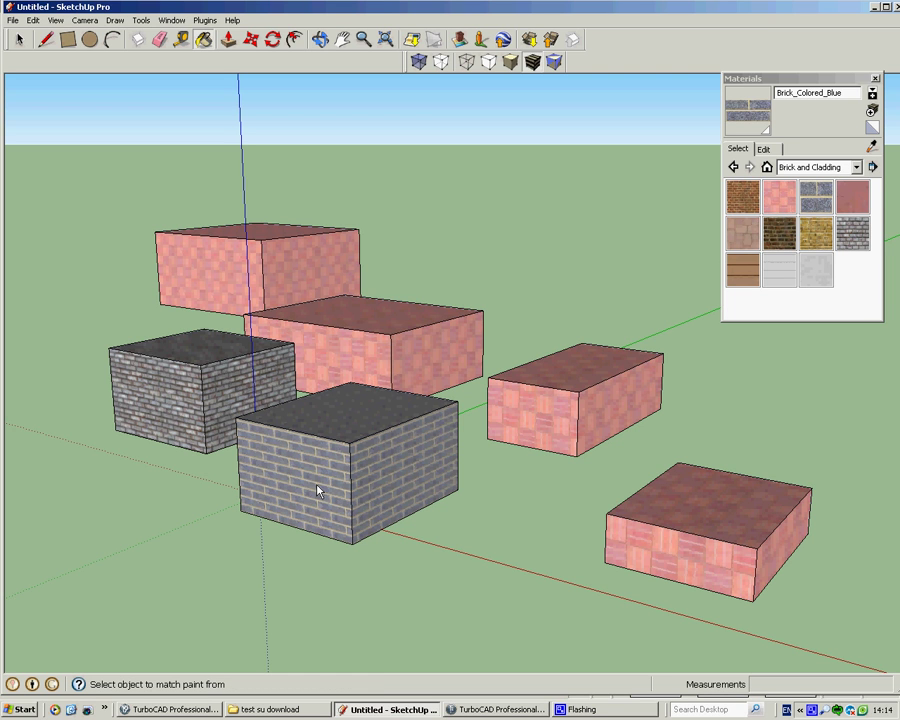
pyautogui.press('alt')
pyautogui.click(676, 560)
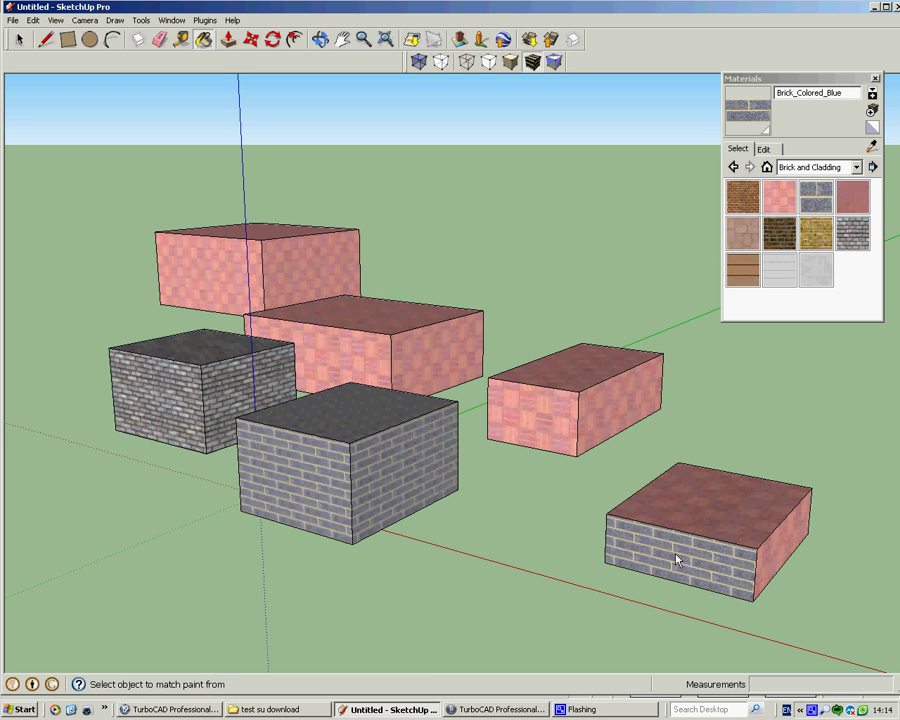
pyautogui.keyDown('shift'); pyautogui.click(716, 500); pyautogui.keyUp('shift')
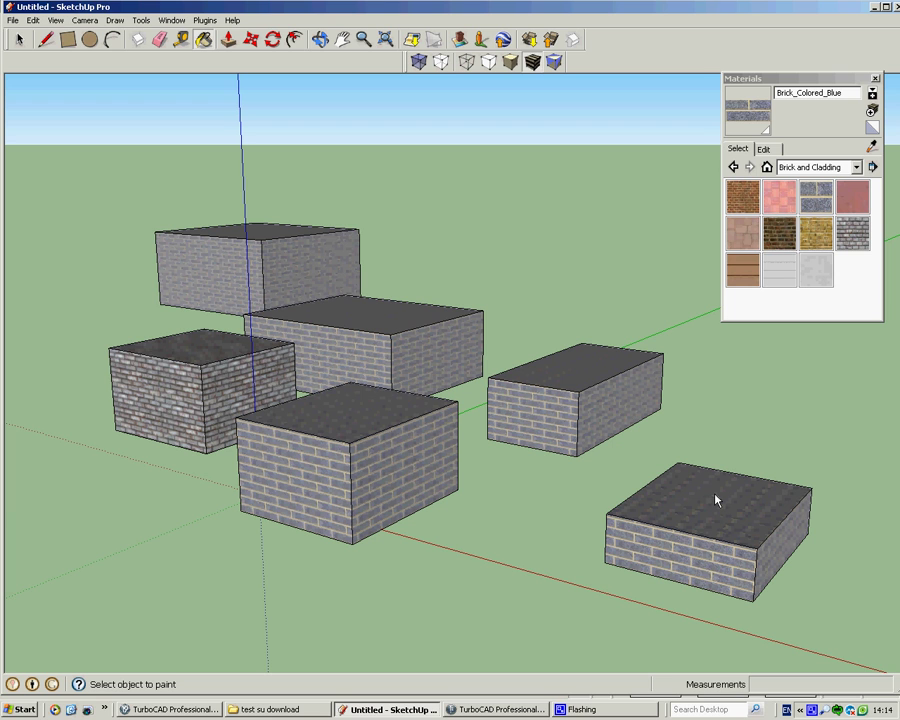
pyautogui.press('alt')
pyautogui.rightClick(812, 709)
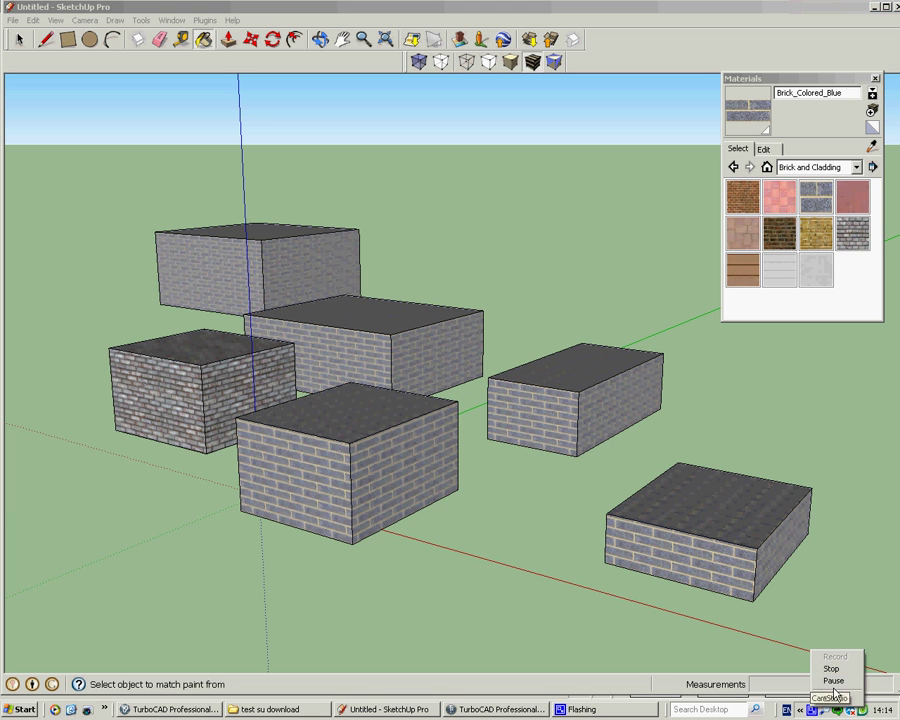